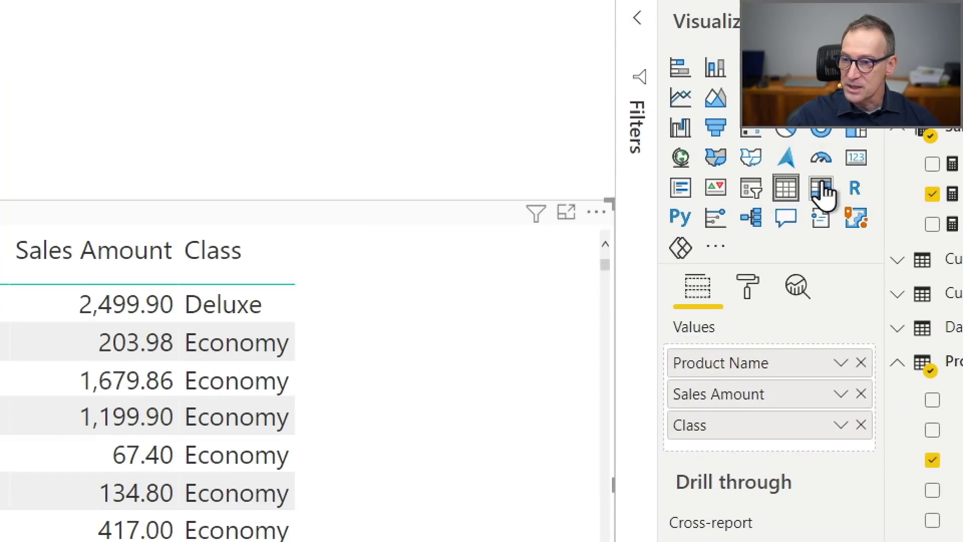
# Switch to a matrix, move Class under Product Name in Rows, and expand two products, including Wall Lamp E315 Black
pyautogui.click(821, 188)
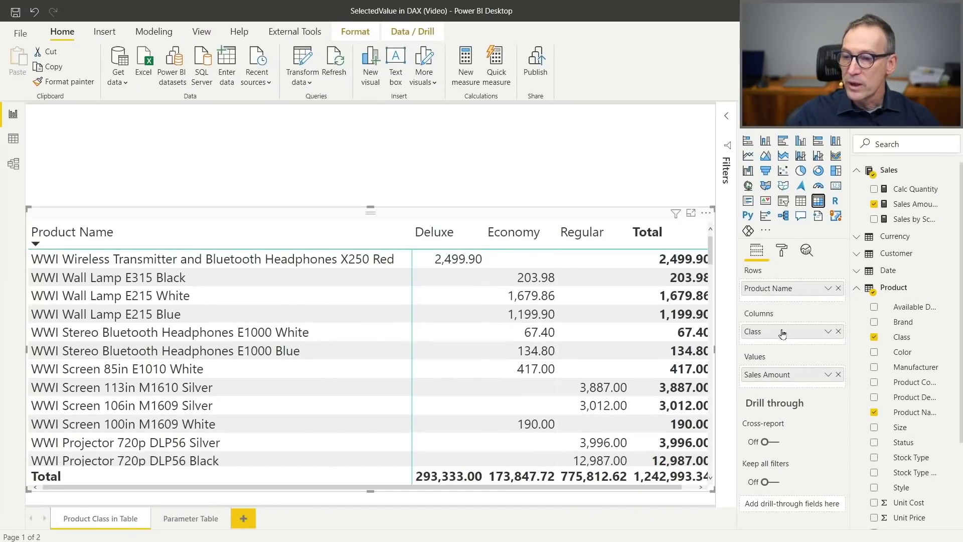
pyautogui.moveTo(779, 330); pyautogui.dragTo(787, 300)
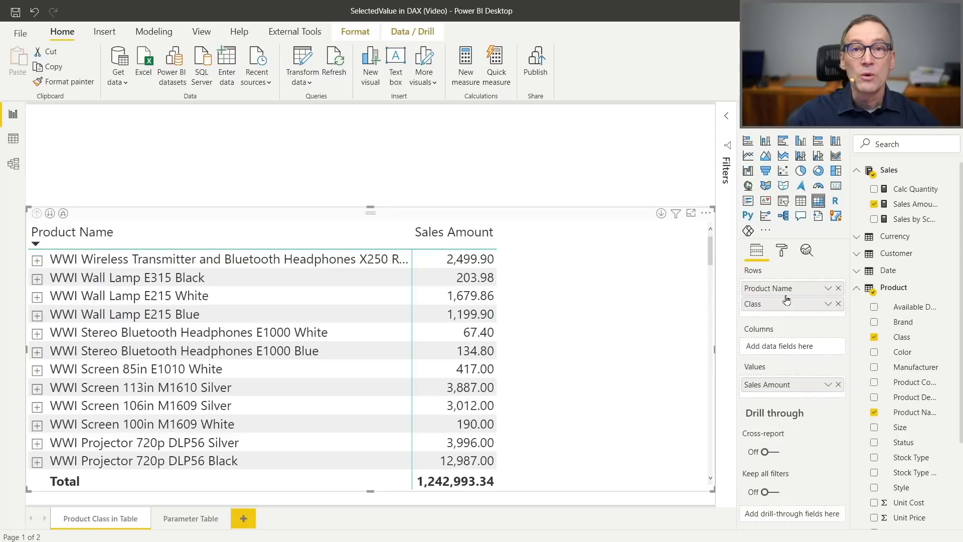
pyautogui.click(37, 260)
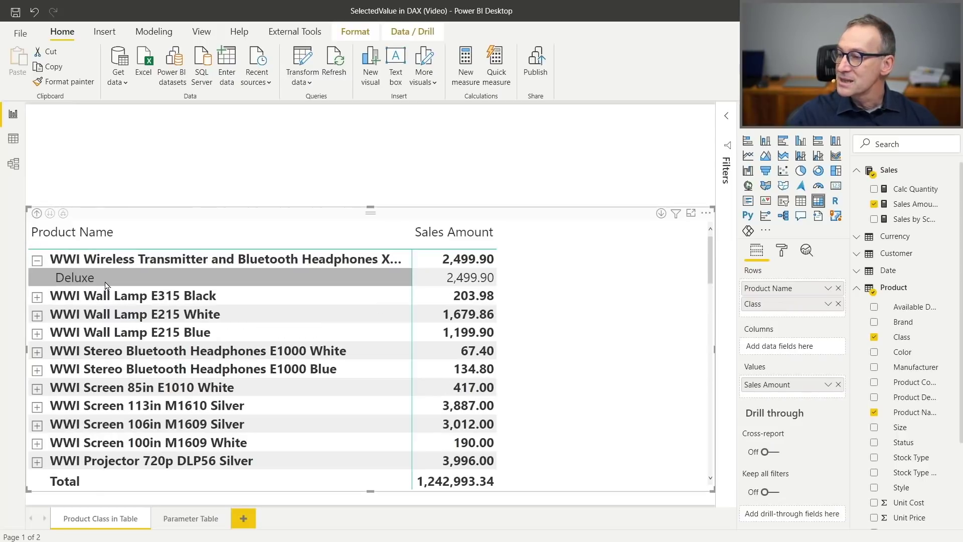
pyautogui.click(36, 297)
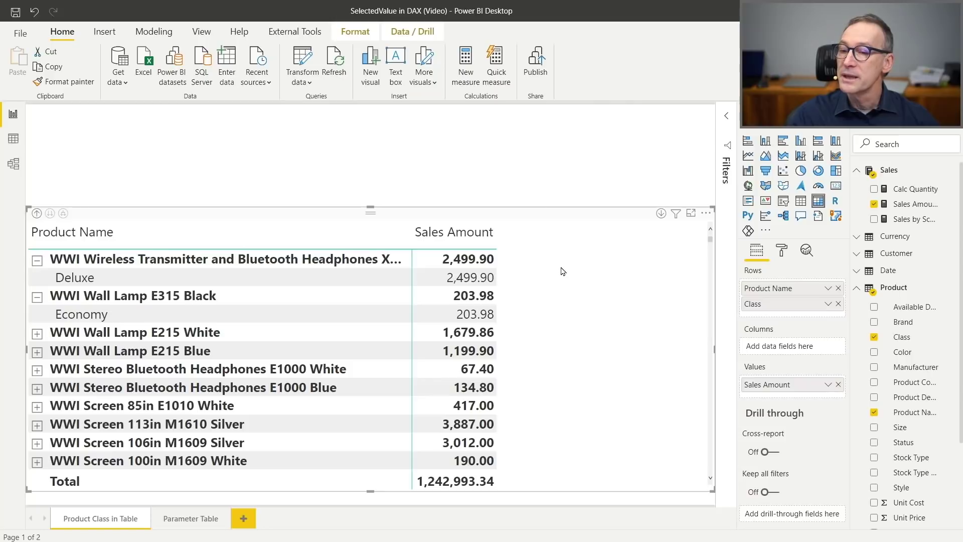
# Start a new measure in the Sales table named 'Product Class ='
pyautogui.rightClick(897, 177)
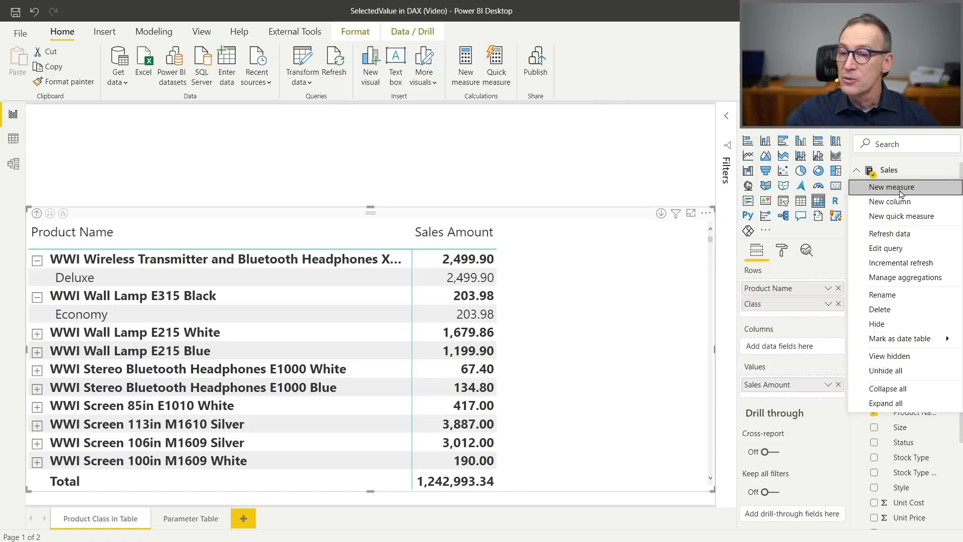
pyautogui.click(898, 185)
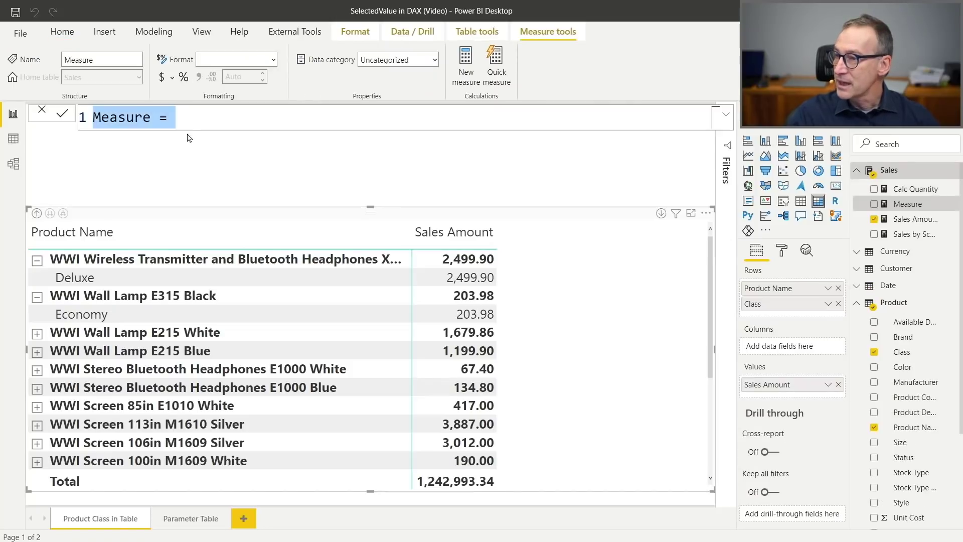
pyautogui.write('Pr')
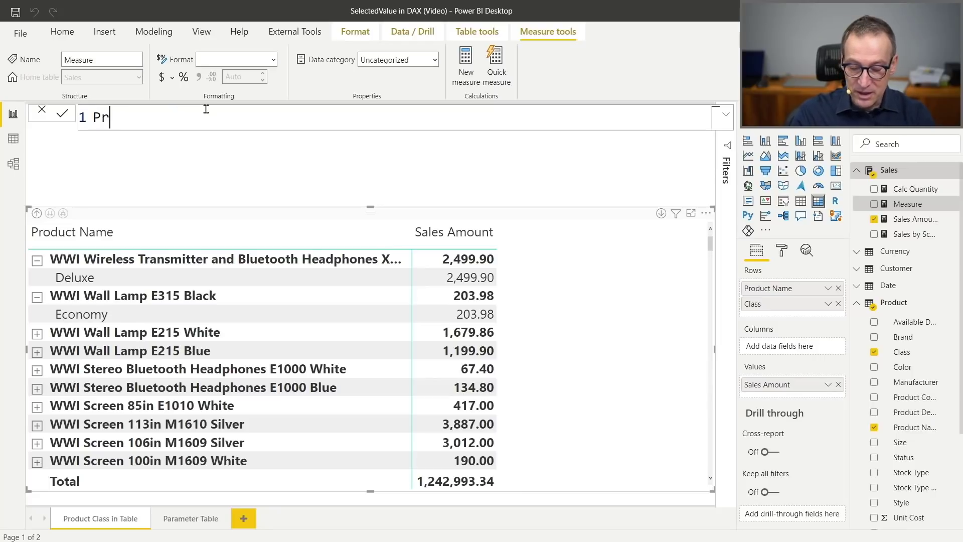
pyautogui.write('oduct Class')
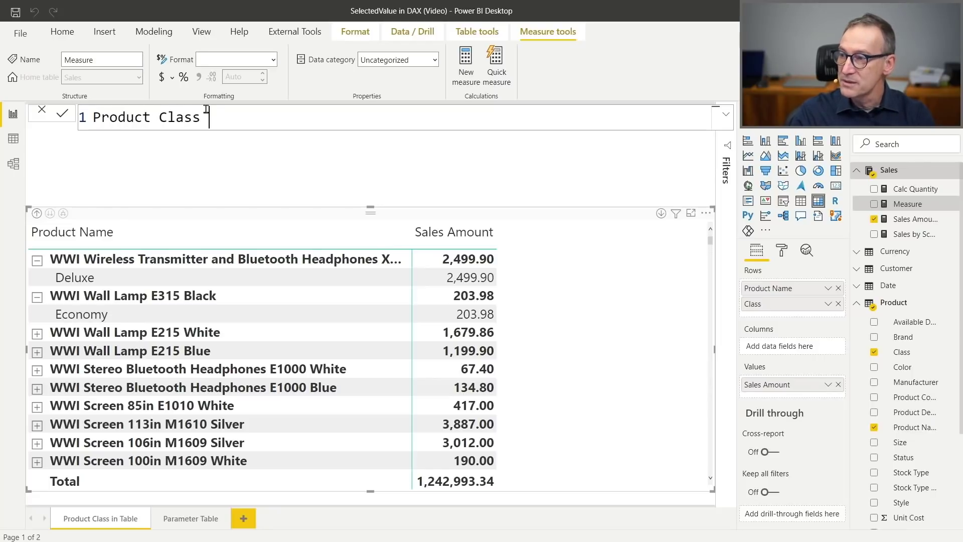
pyautogui.hotkey('shift', 'Return')
pyautogui.press('BackSpace')
pyautogui.write('=')
pyautogui.hotkey('shift', 'Return')
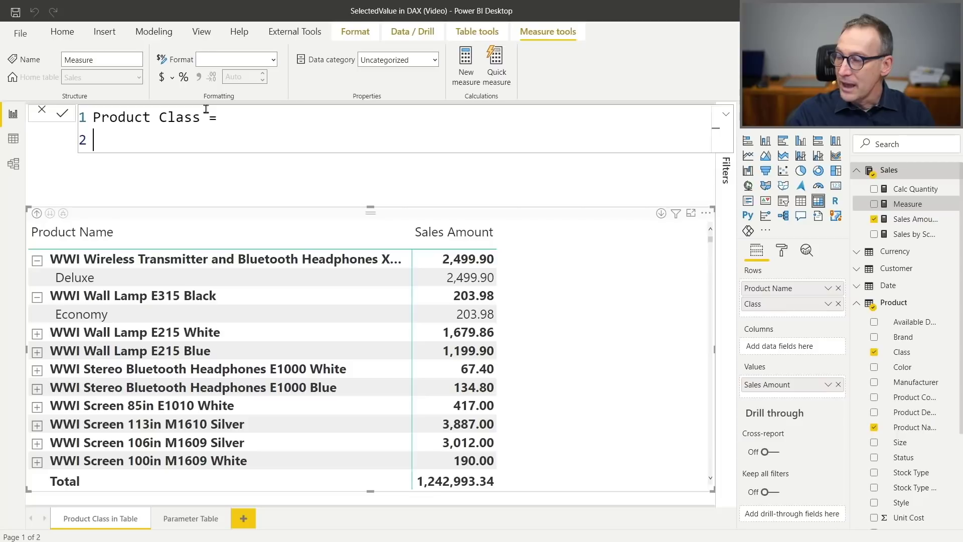
pyautogui.write('Produ')
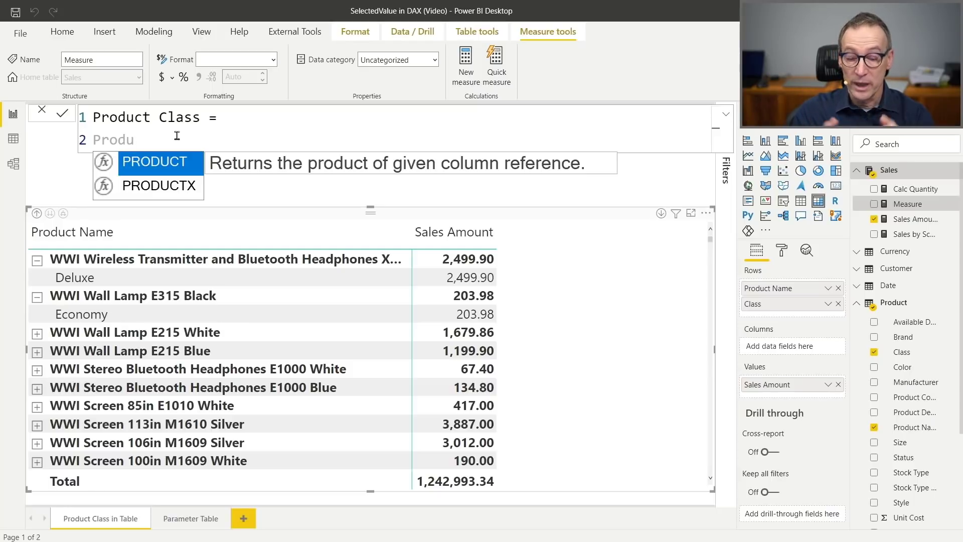
# Write the body VALUES ( 'Product'[Class] ) on an indented line and commit the measure
pyautogui.hotkey('shift', 'Home')
pyautogui.press('BackSpace')
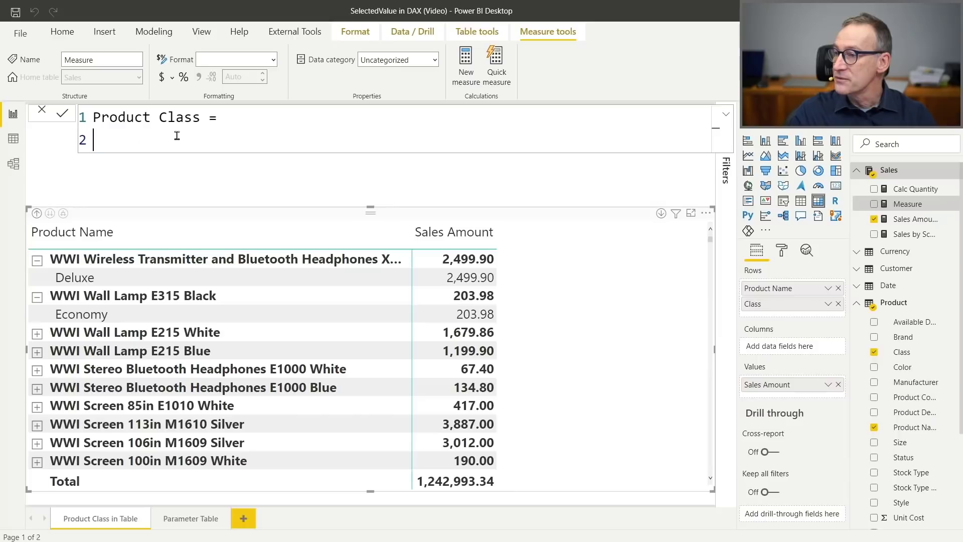
pyautogui.press('Tab')
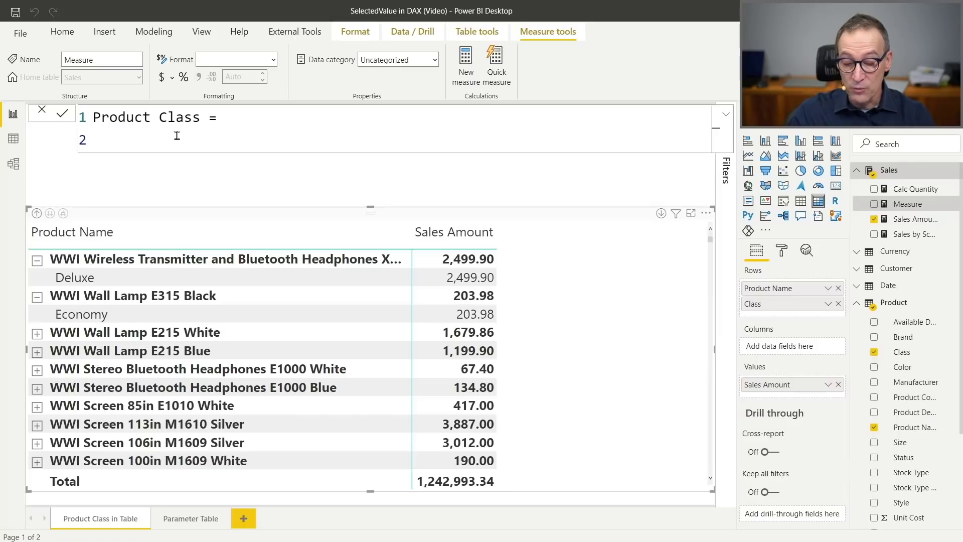
pyautogui.write('VALUES ( ')
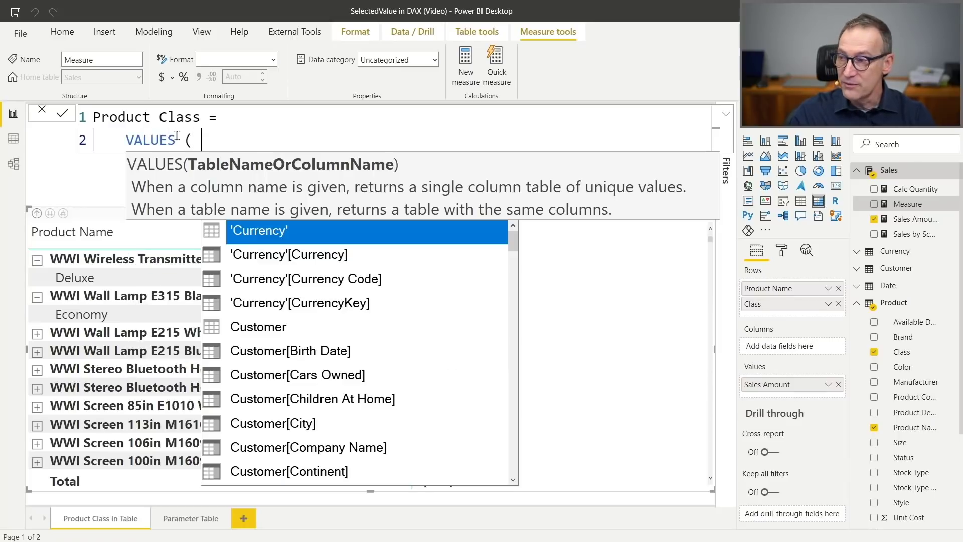
pyautogui.write("'Pro")
pyautogui.press('Down')
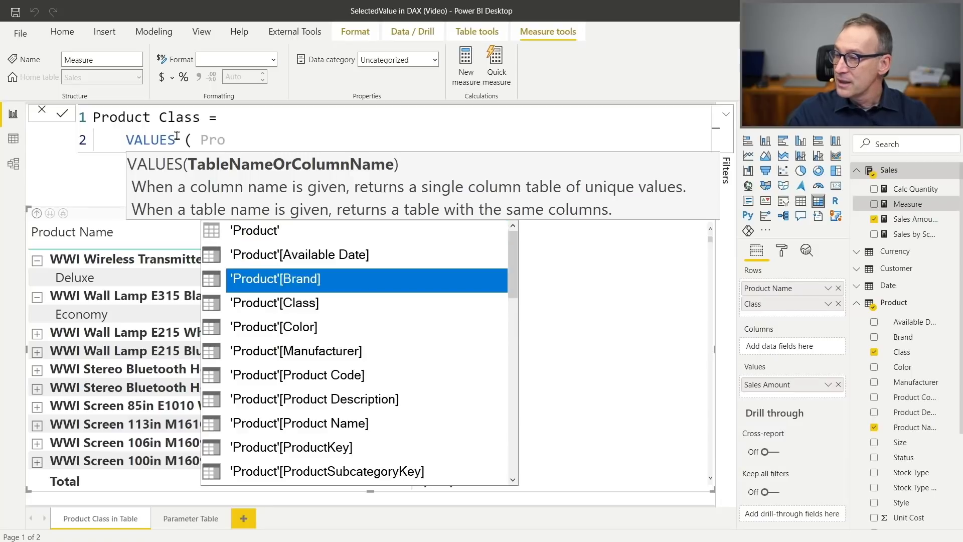
pyautogui.press('Down')
pyautogui.press('Tab')
pyautogui.write(')')
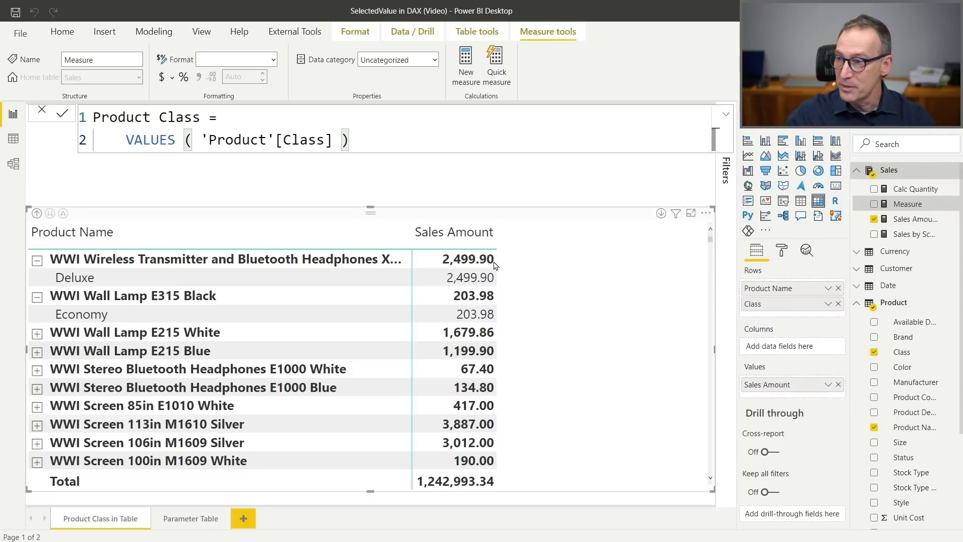
pyautogui.press('Return')
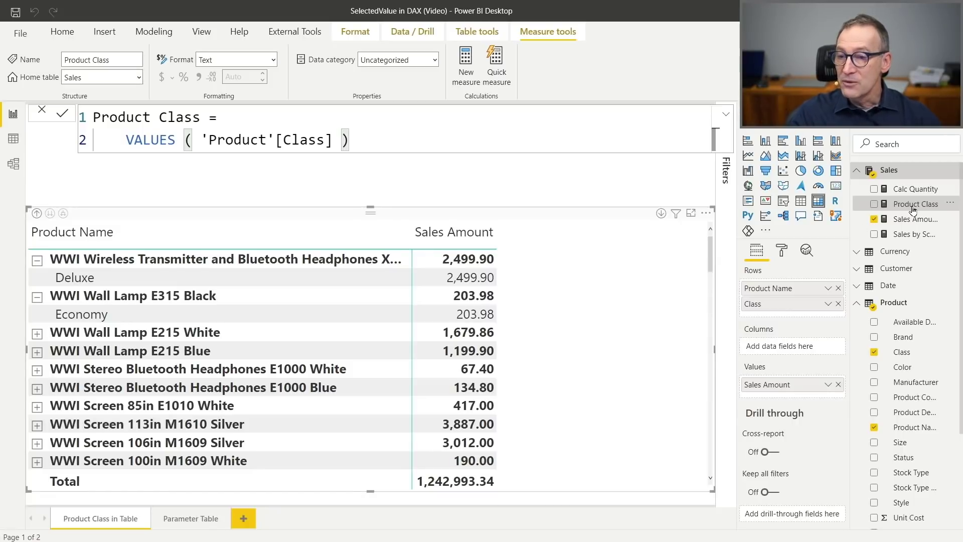
# Add Product Class to the matrix values, read the error details, then remove the measure again
pyautogui.moveTo(915, 204); pyautogui.dragTo(581, 328)
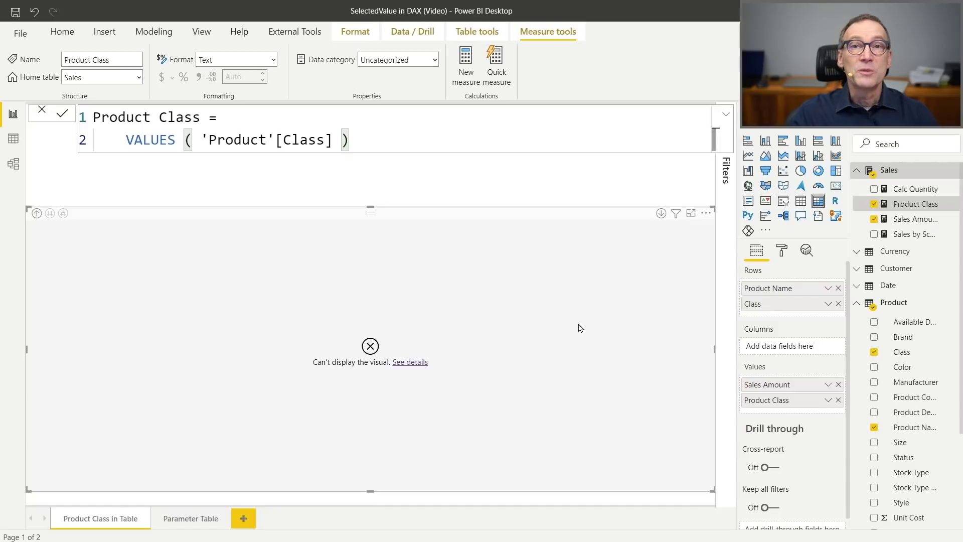
pyautogui.click(413, 366)
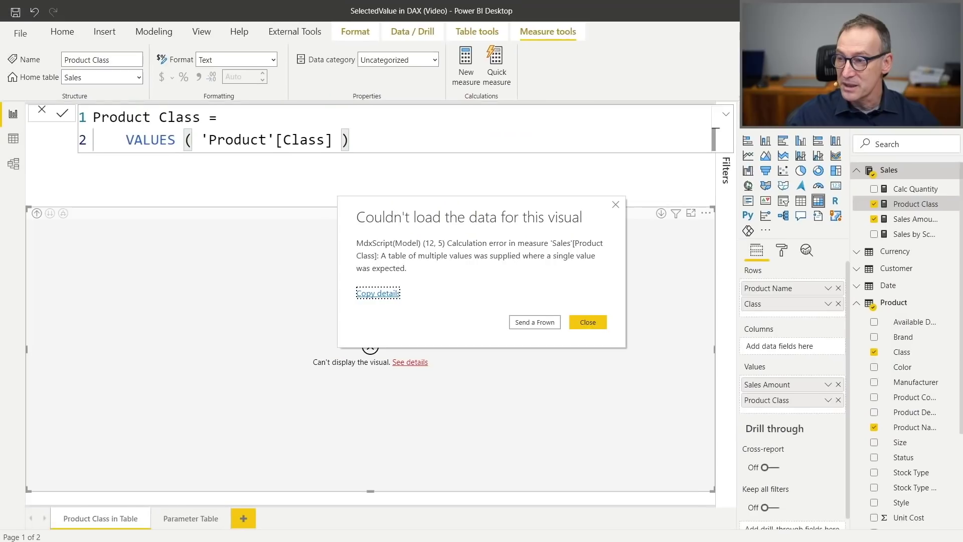
pyautogui.click(763, 280)
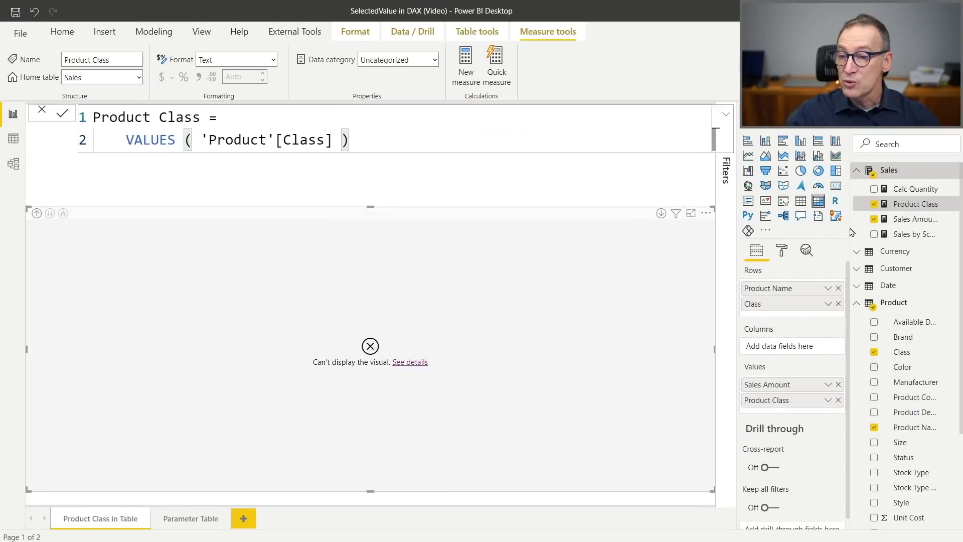
pyautogui.click(874, 204)
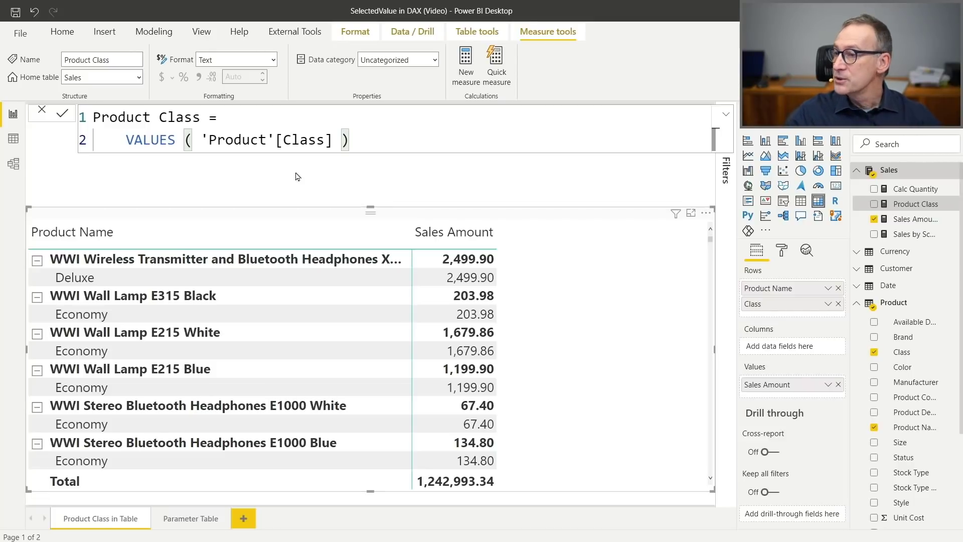
# Wrap VALUES in IF ( HASONEVALUE ( 'Product'[Class] ), … ) and add Product Class back to the matrix
pyautogui.click(265, 123)
pyautogui.press('Return')
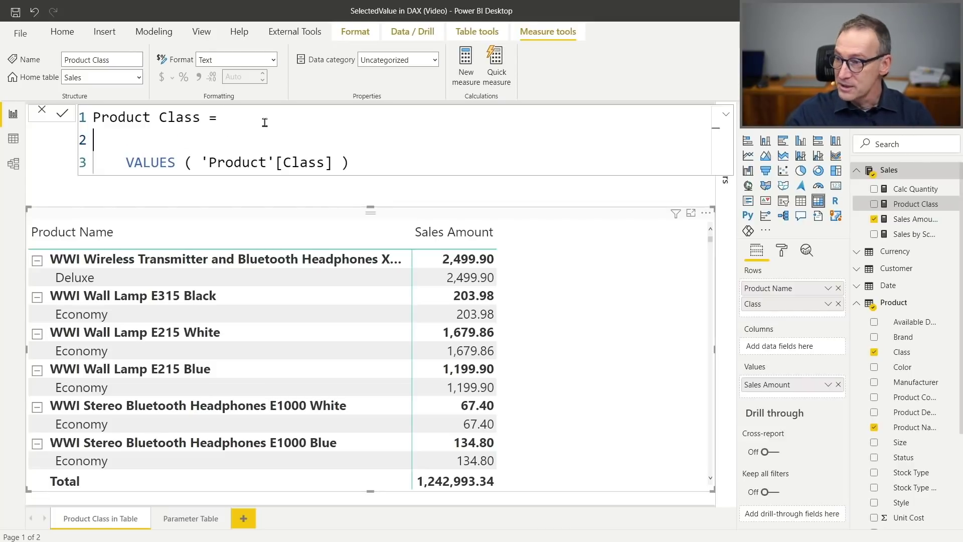
pyautogui.write('IF (')
pyautogui.press('Return')
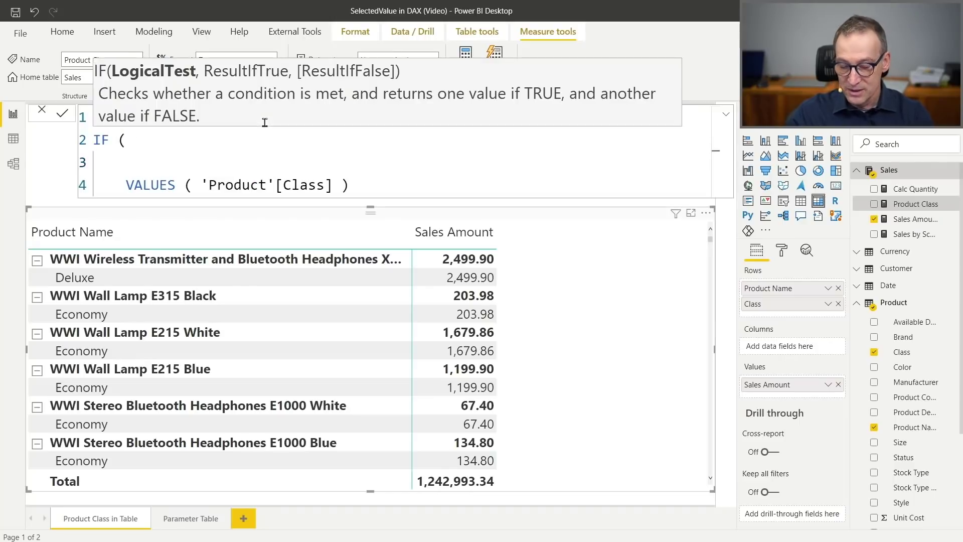
pyautogui.write('HASONEVALUE')
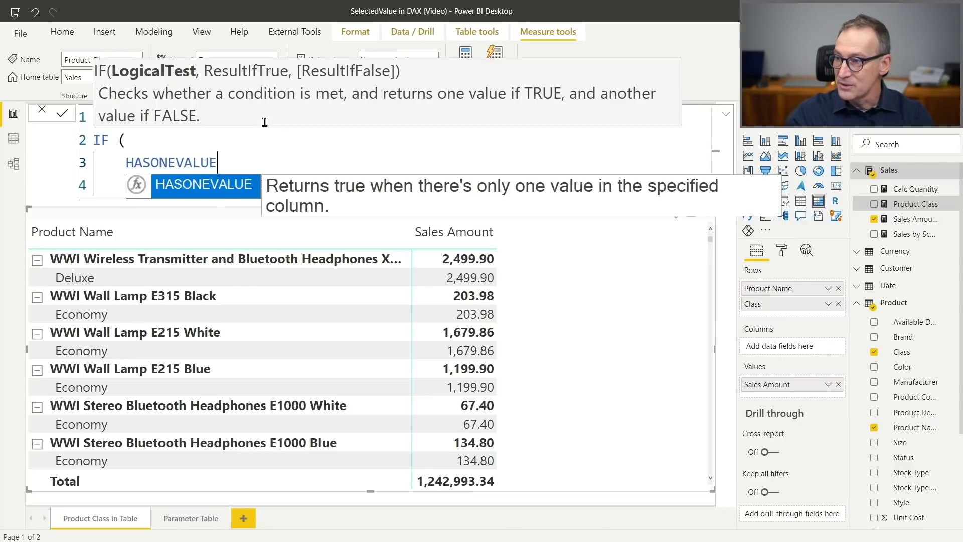
pyautogui.write(' ( Pro')
pyautogui.press('Down')
pyautogui.press('Down')
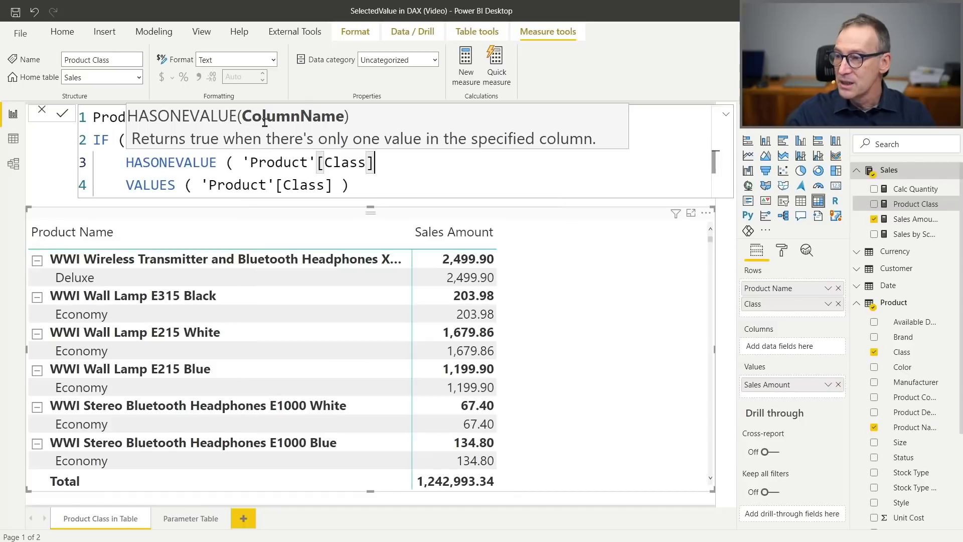
pyautogui.write('),')
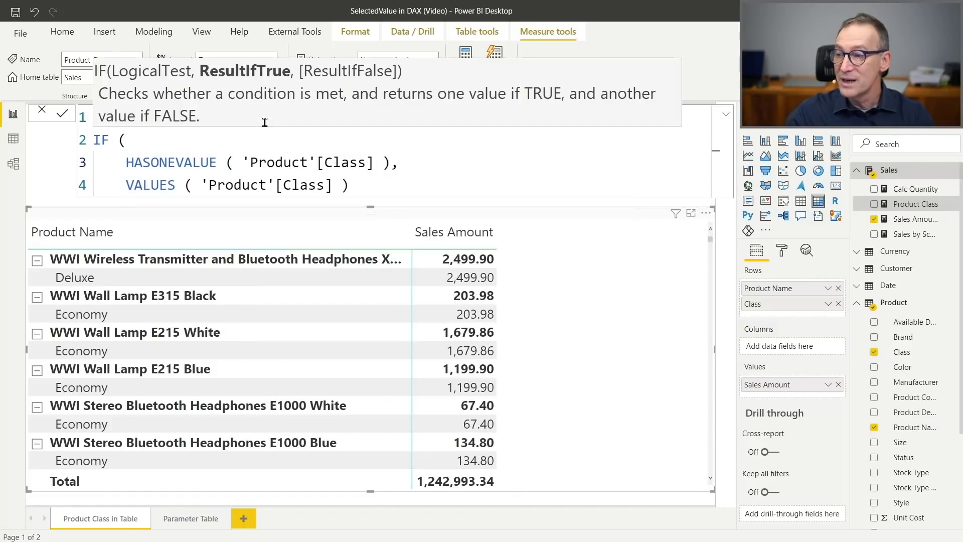
pyautogui.press('Return')
pyautogui.write(')')
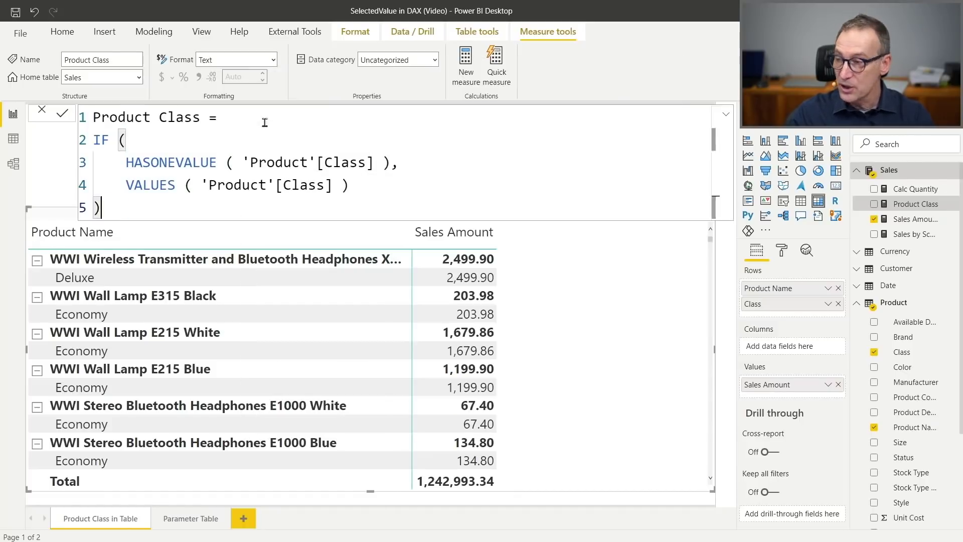
pyautogui.press('Up')
pyautogui.press('End')
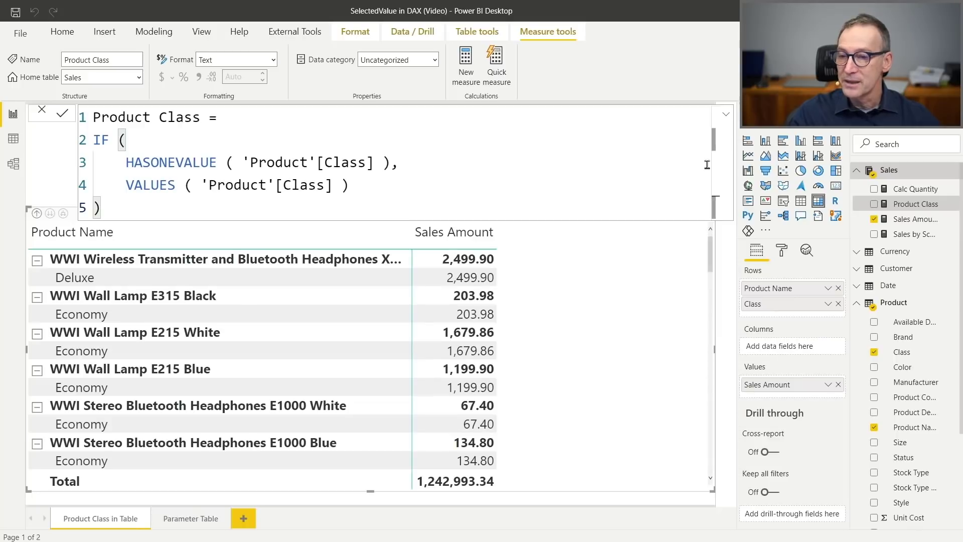
pyautogui.moveTo(916, 205); pyautogui.dragTo(648, 311)
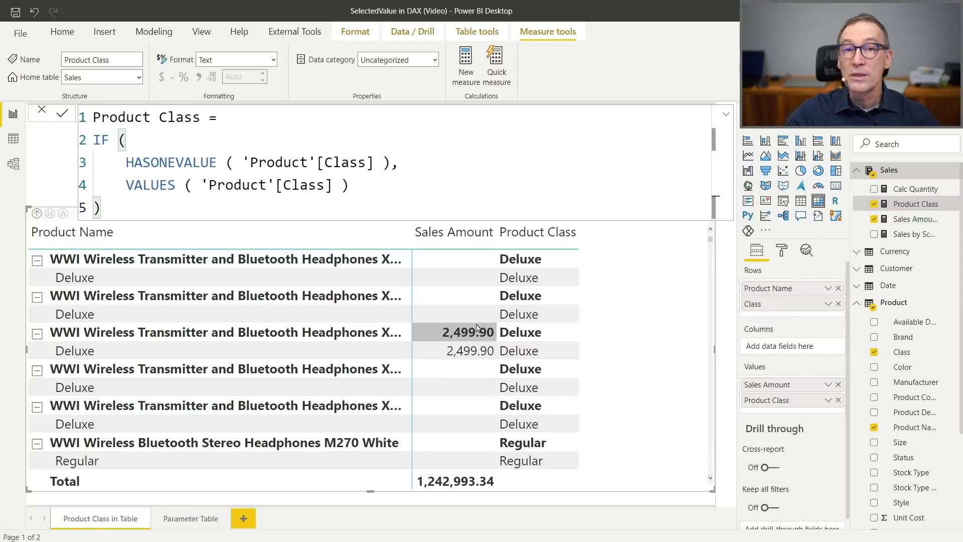
# Wrap the Product Class formula in an outer IF ( NOT ISEMPTY ( Sales ), … ) and commit it
pyautogui.click(243, 119)
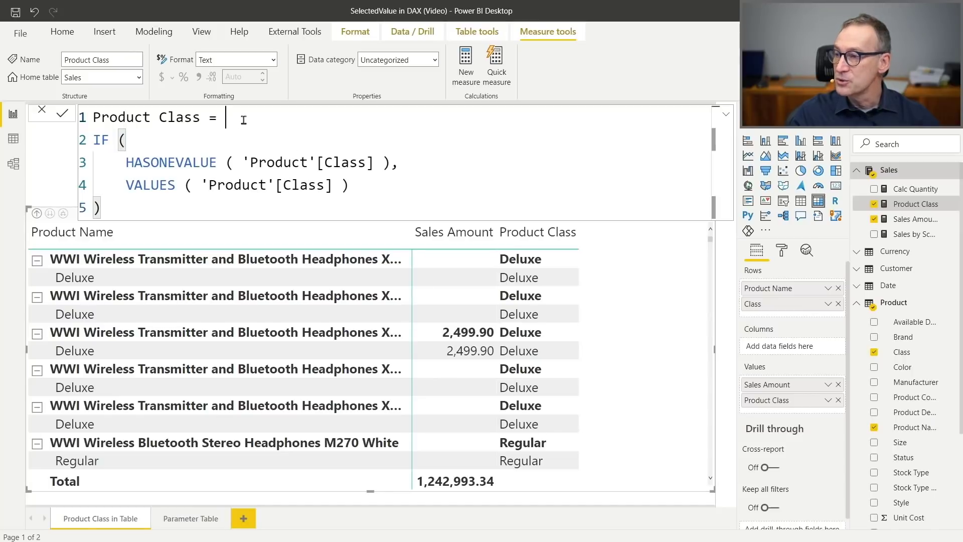
pyautogui.hotkey('shift', 'Return')
pyautogui.write('IF')
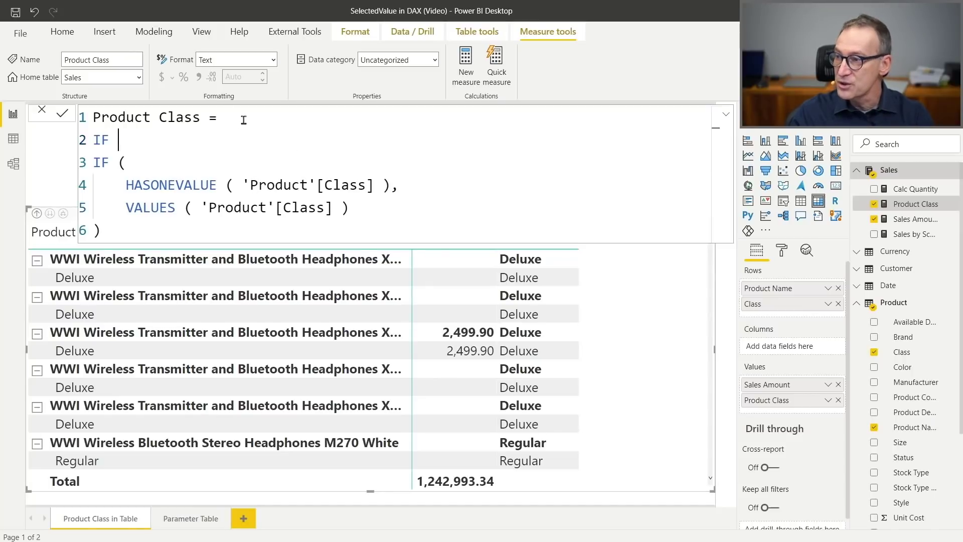
pyautogui.write(' (')
pyautogui.hotkey('shift', 'Return')
pyautogui.write('NOT ISEMPTY(')
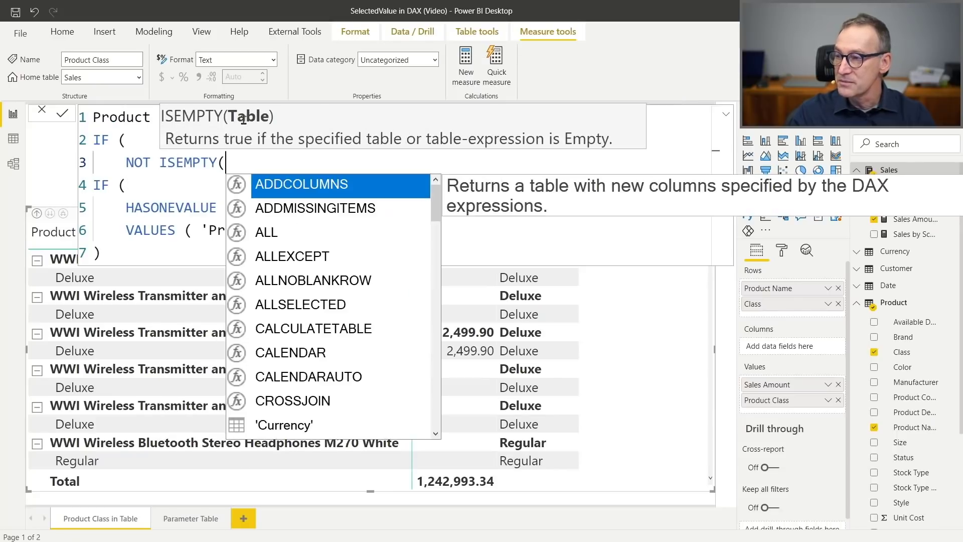
pyautogui.press('BackSpace')
pyautogui.write('( ')
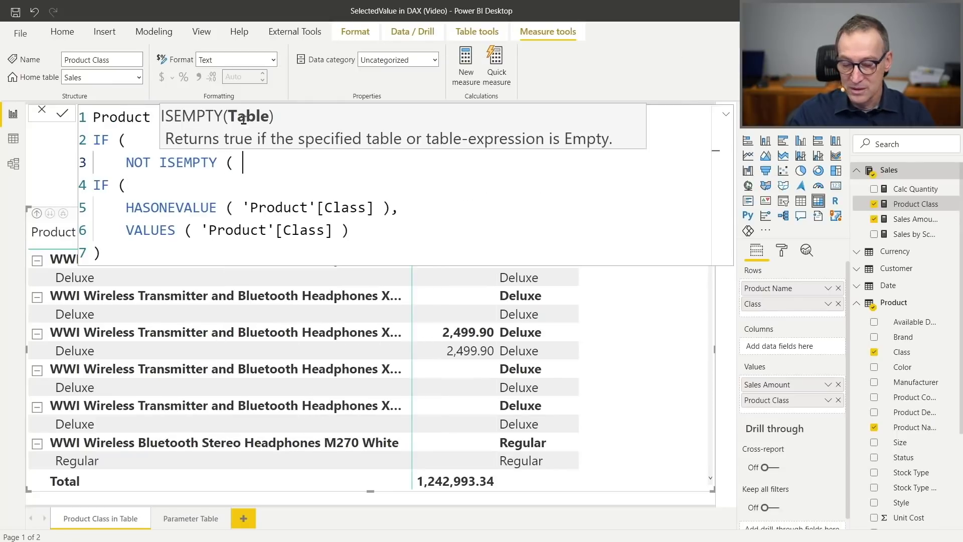
pyautogui.write('Sales ),')
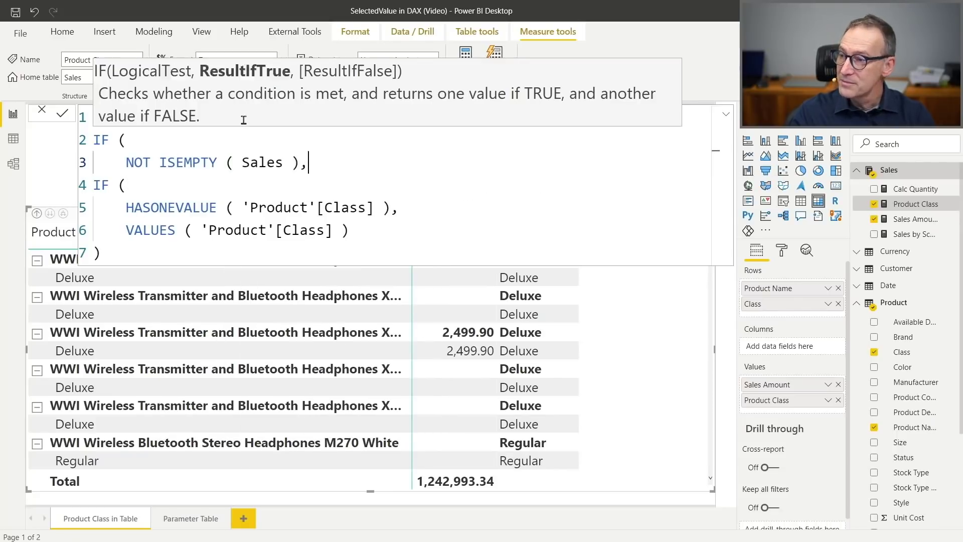
pyautogui.press('Down')
pyautogui.hotkey('shift', 'Down')
pyautogui.hotkey('shift', 'Down')
pyautogui.hotkey('shift', 'Down')
pyautogui.press('Tab')
pyautogui.press('End')
pyautogui.press('Return')
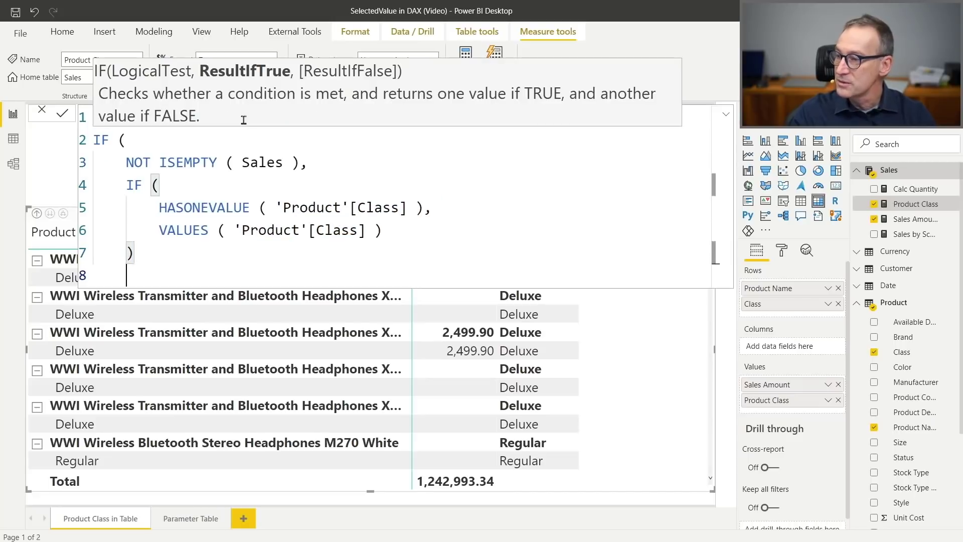
pyautogui.hotkey('shift', 'Home')
pyautogui.write(')')
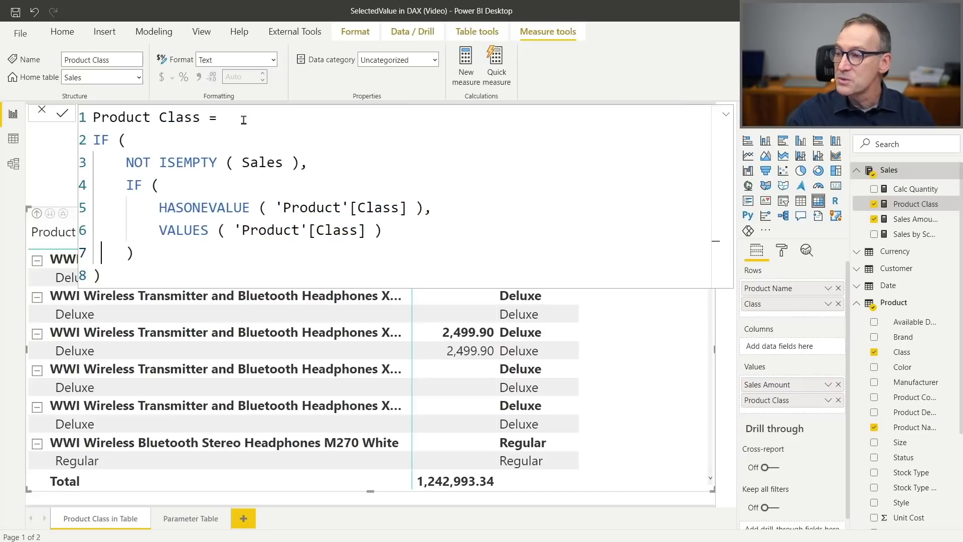
pyautogui.press('Up')
pyautogui.press('End')
pyautogui.press('Return')
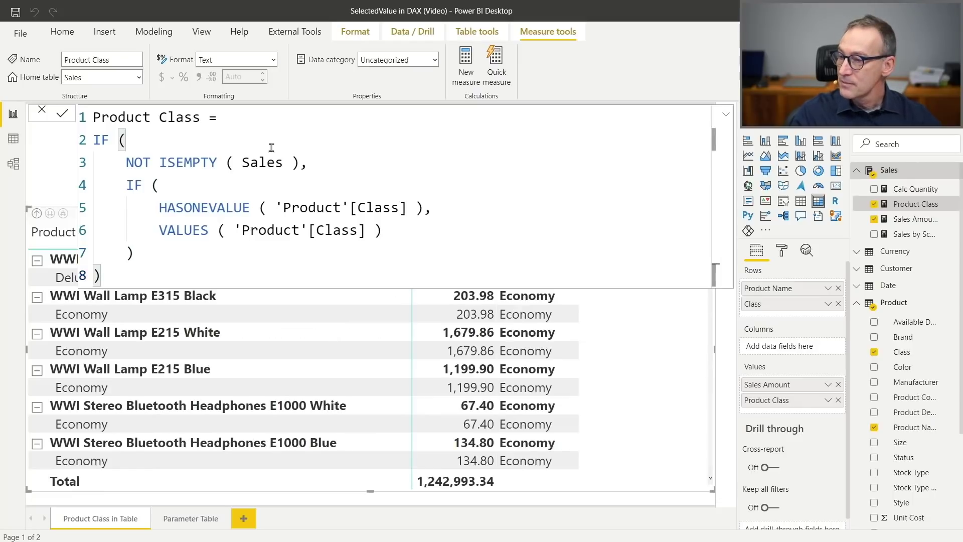
# Close the formula bar and remove Class from the matrix rows
pyautogui.click(542, 223)
pyautogui.press('Escape')
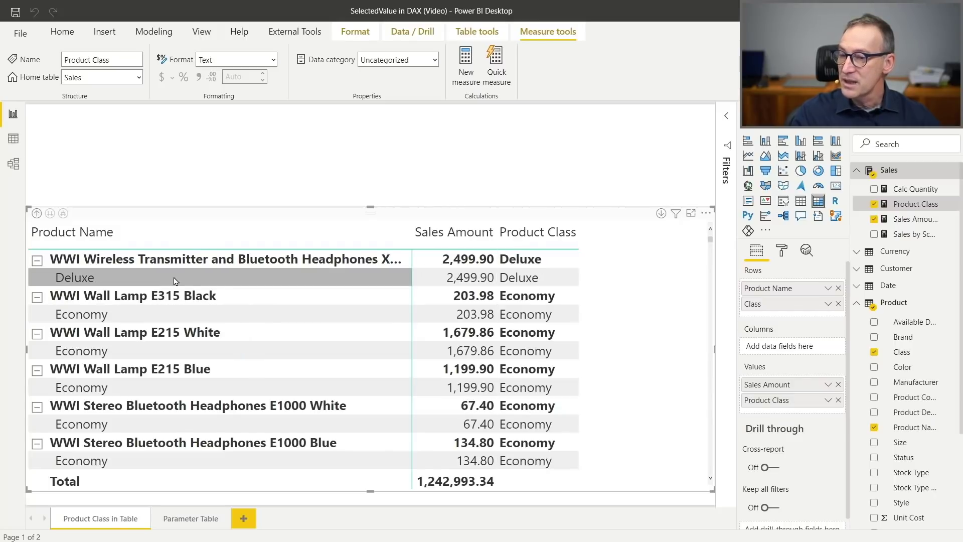
pyautogui.click(838, 303)
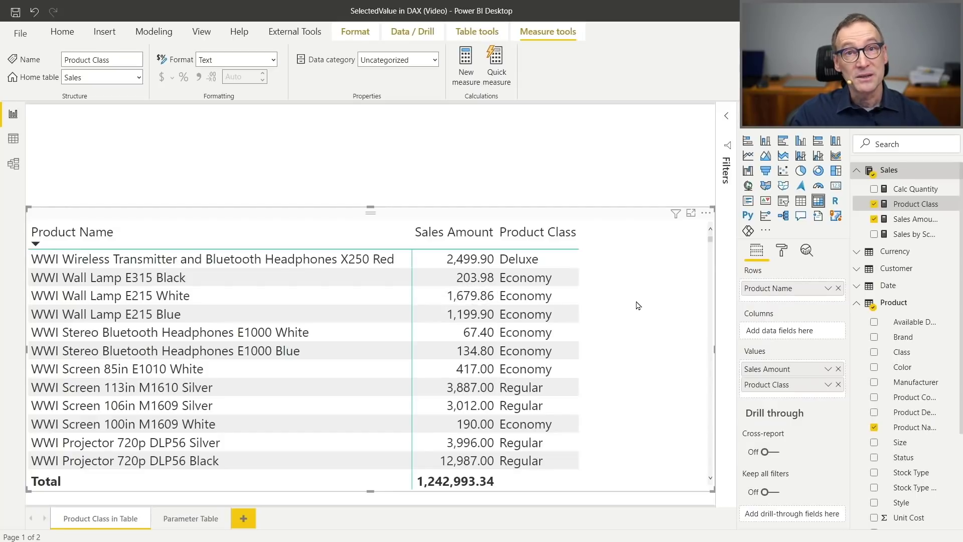
# Open the Product Class measure and replace the inner IF with SELECTEDVALUE (
pyautogui.click(913, 220)
pyautogui.click(915, 204)
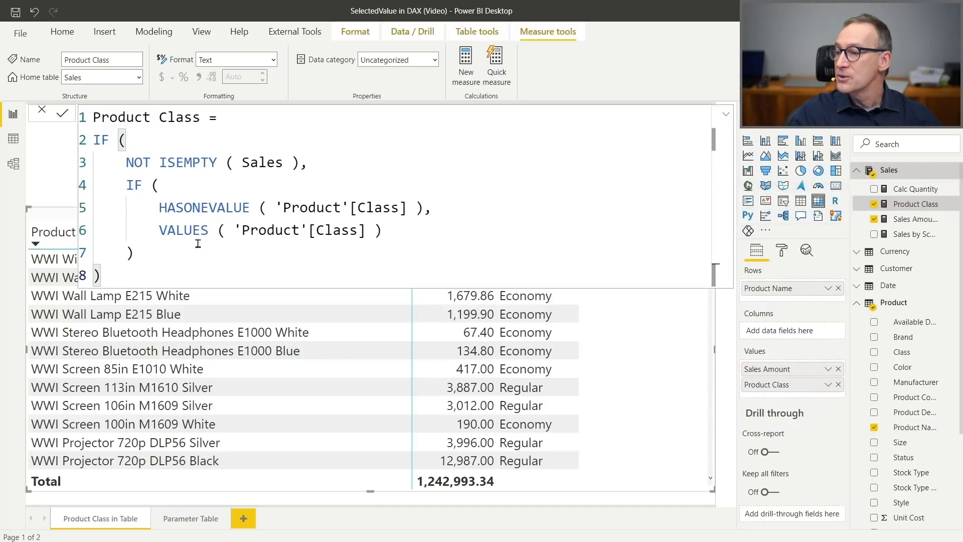
pyautogui.moveTo(134, 254); pyautogui.dragTo(91, 196)
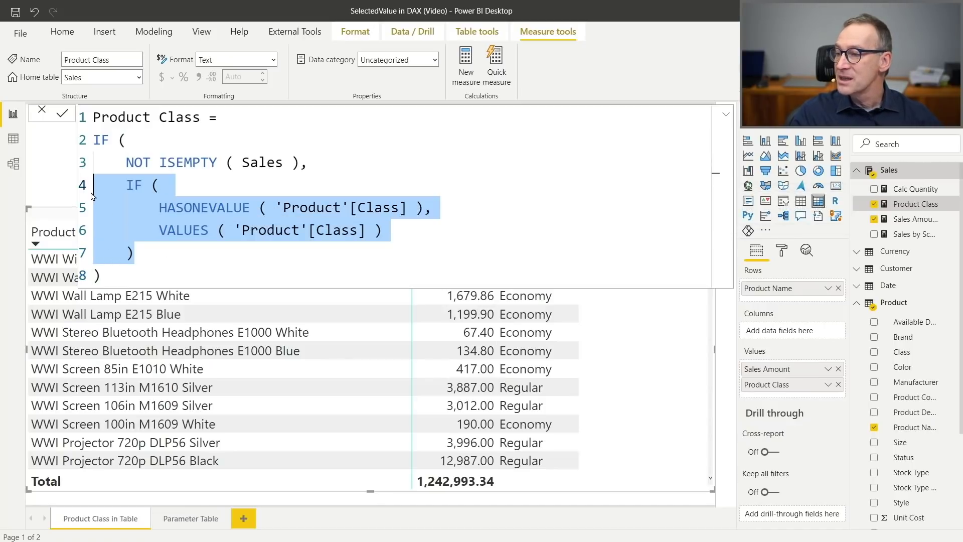
pyautogui.click(134, 184)
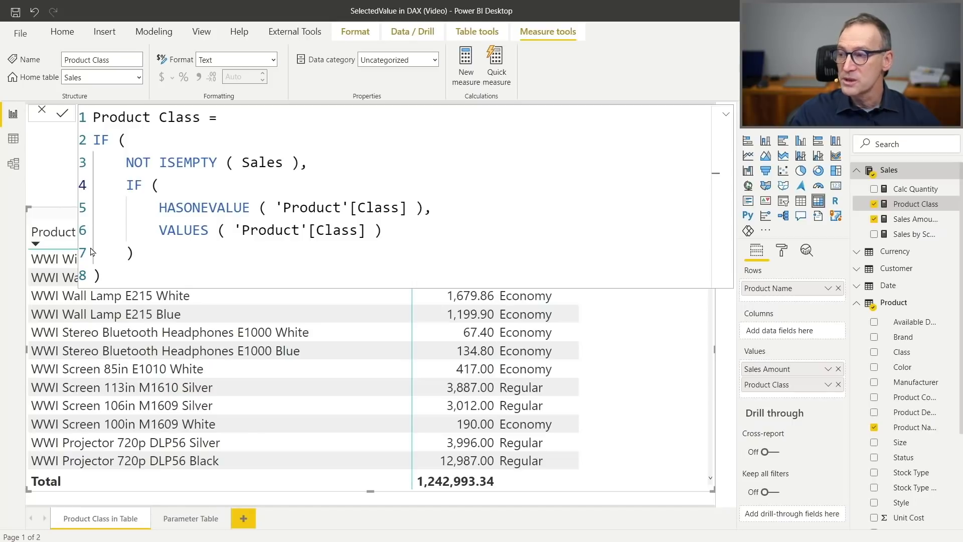
pyautogui.click(168, 185)
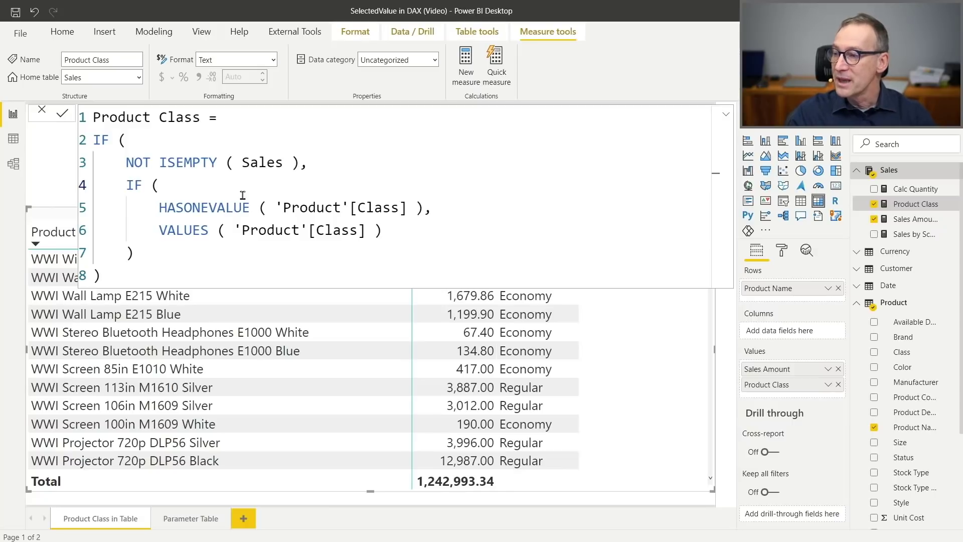
pyautogui.hotkey('shift', 'Home')
pyautogui.write('SELECT')
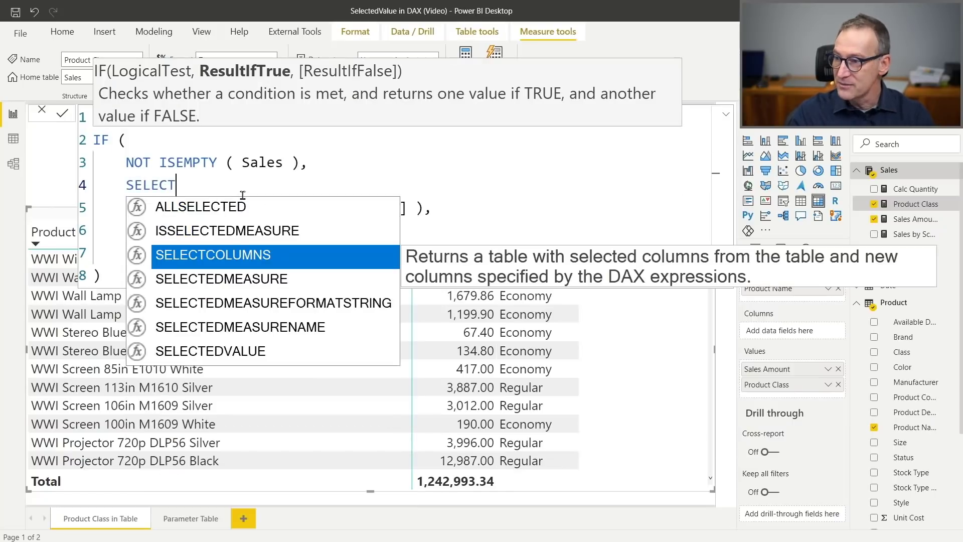
pyautogui.press('Down')
pyautogui.press('Down')
pyautogui.press('Down')
pyautogui.press('Down')
pyautogui.press('Tab')
pyautogui.press('BackSpace')
pyautogui.write('(')
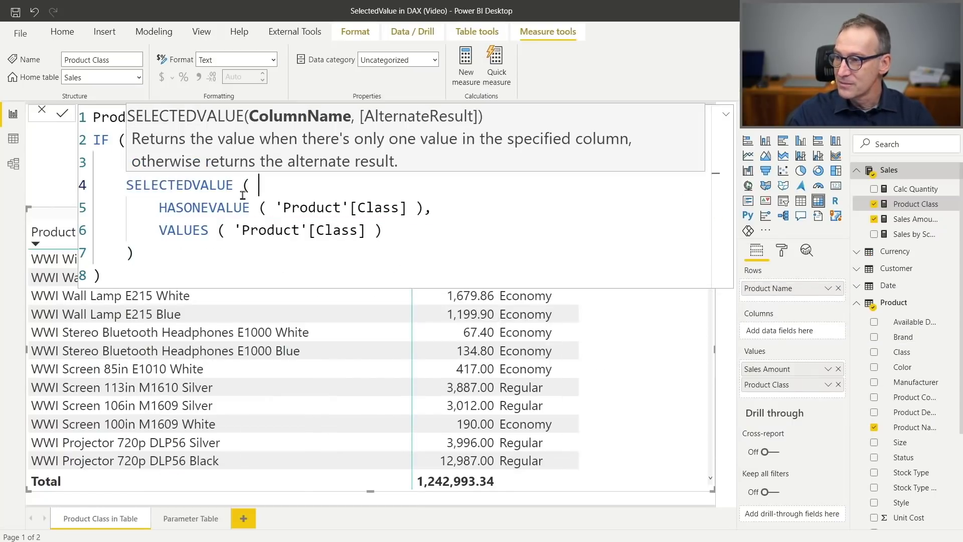
# Remove the leftover HASONEVALUE and VALUES lines, leaving SELECTEDVALUE ( 'Product'[Class] ), and commit
pyautogui.hotkey('shift', 'Down')
pyautogui.hotkey('shift', 'Right')
pyautogui.hotkey('shift', 'Right')
pyautogui.press('Delete')
pyautogui.press('End')
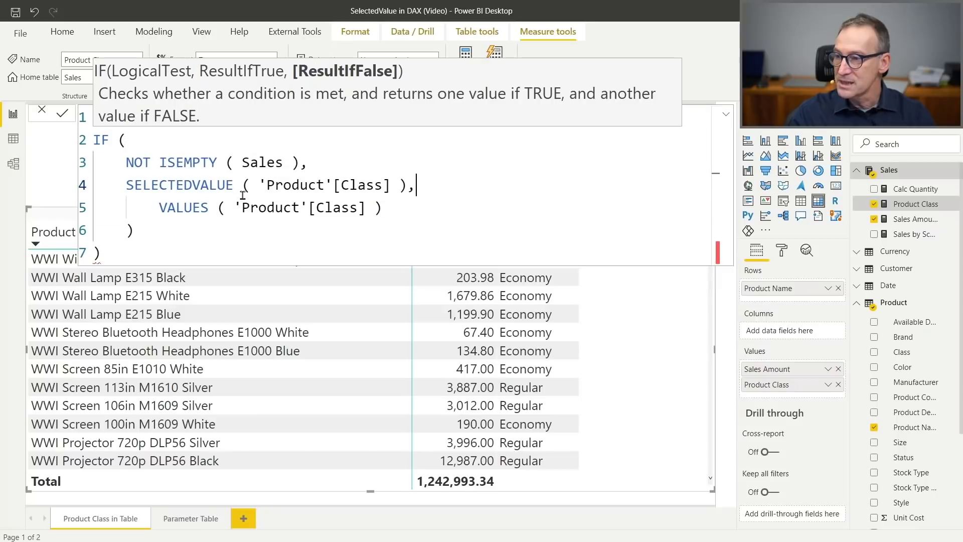
pyautogui.press('BackSpace')
pyautogui.press('Right')
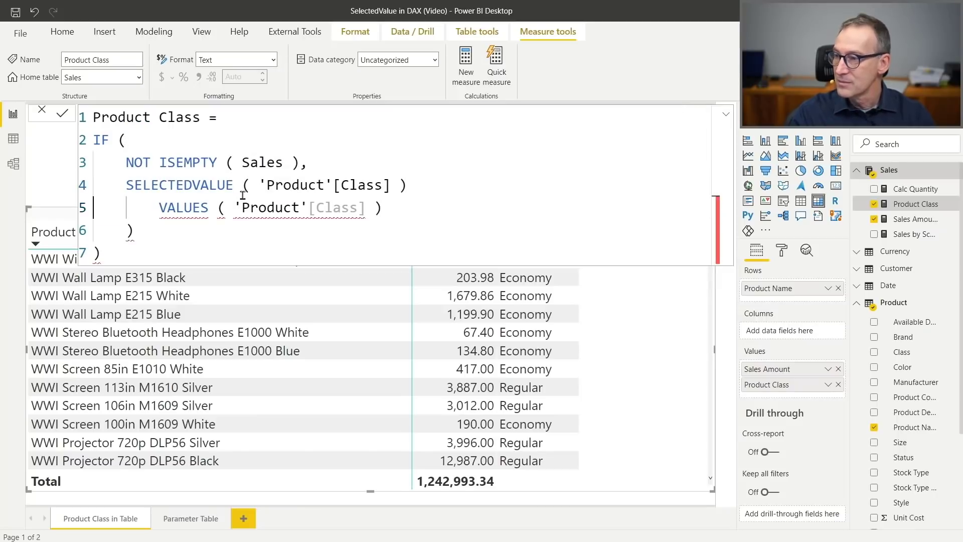
pyautogui.hotkey('shift', 'Down')
pyautogui.hotkey('shift', 'Down')
pyautogui.press('Delete')
pyautogui.press('End')
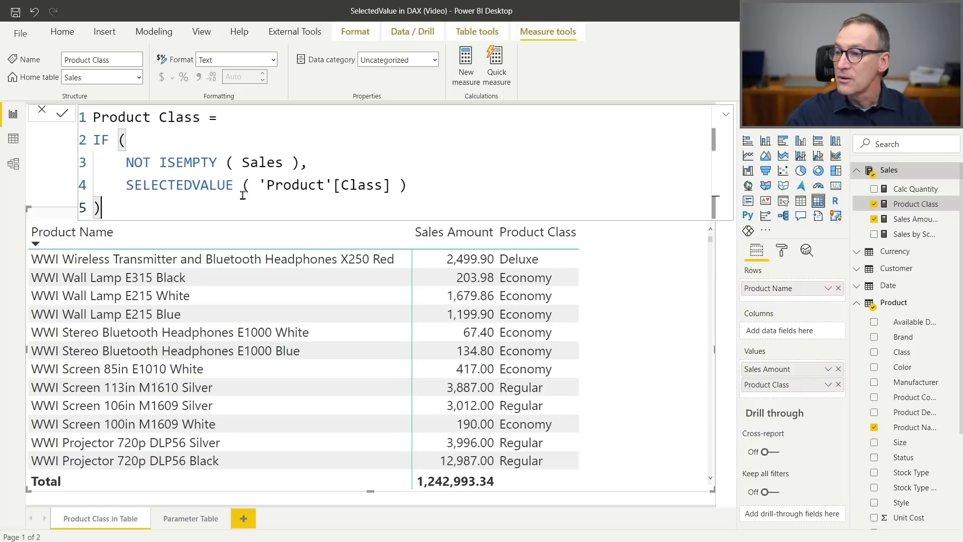
pyautogui.press('Return')
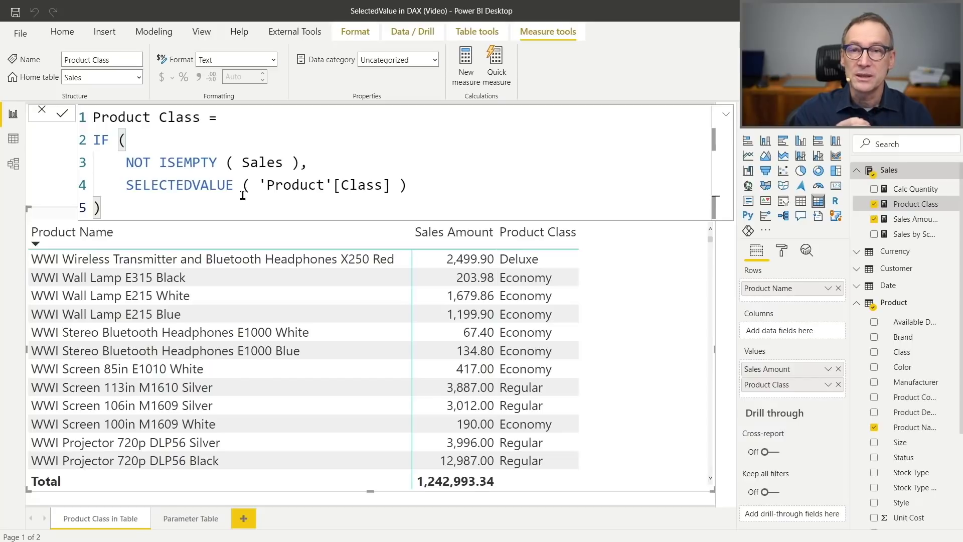
pyautogui.click(391, 184)
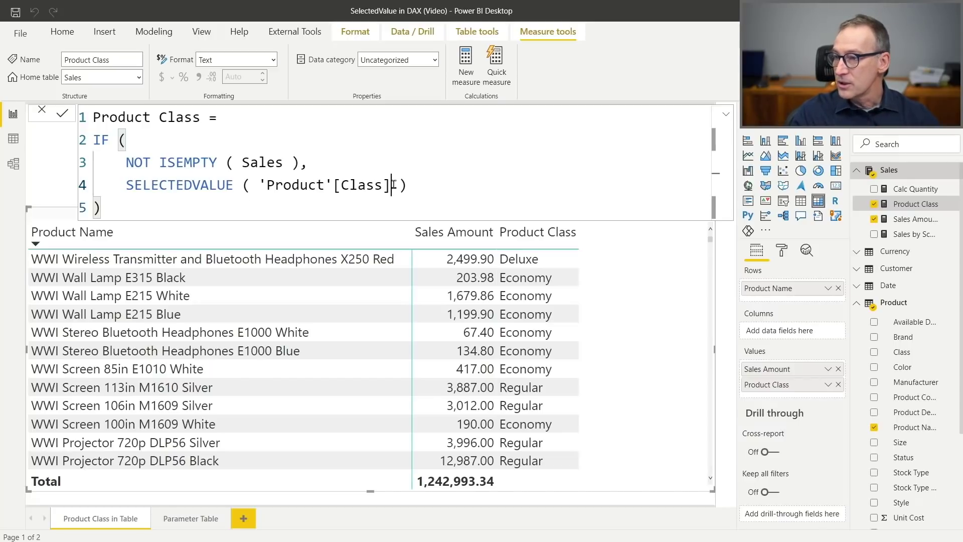
pyautogui.write(', ')
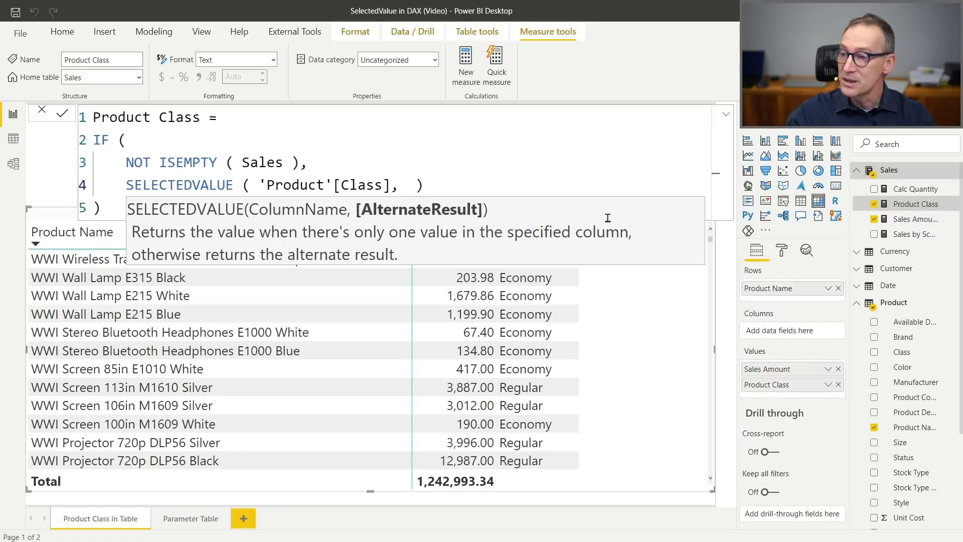
pyautogui.write('"*****"')
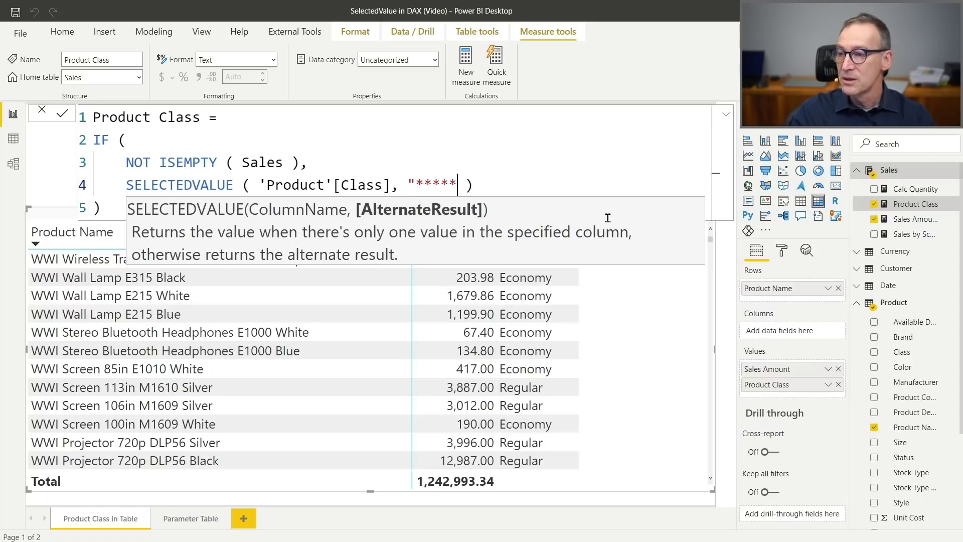
pyautogui.press('End')
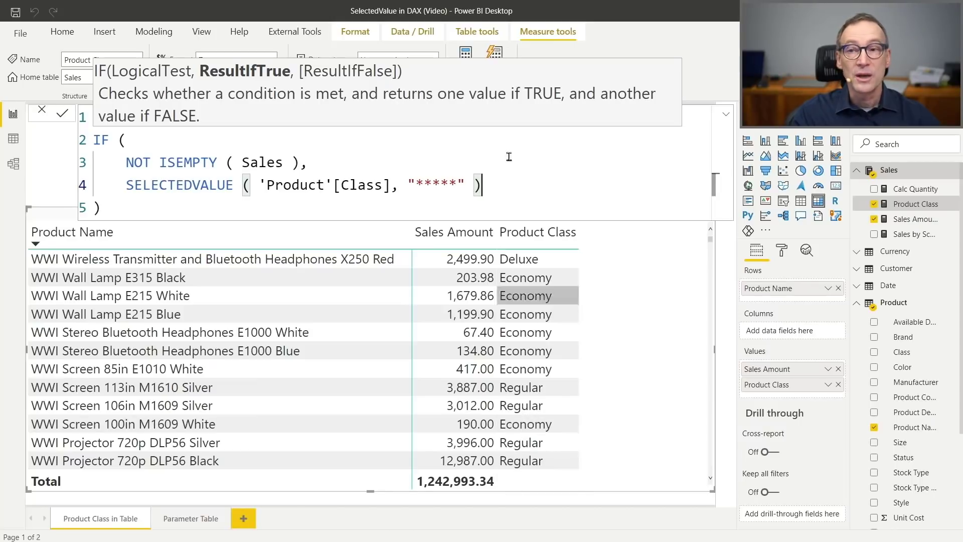
pyautogui.click(507, 135)
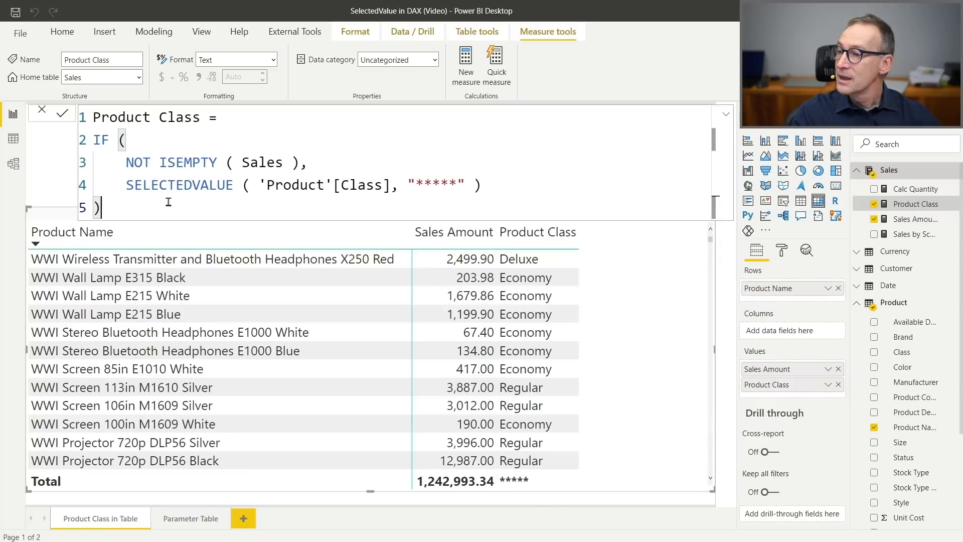
pyautogui.click(392, 187)
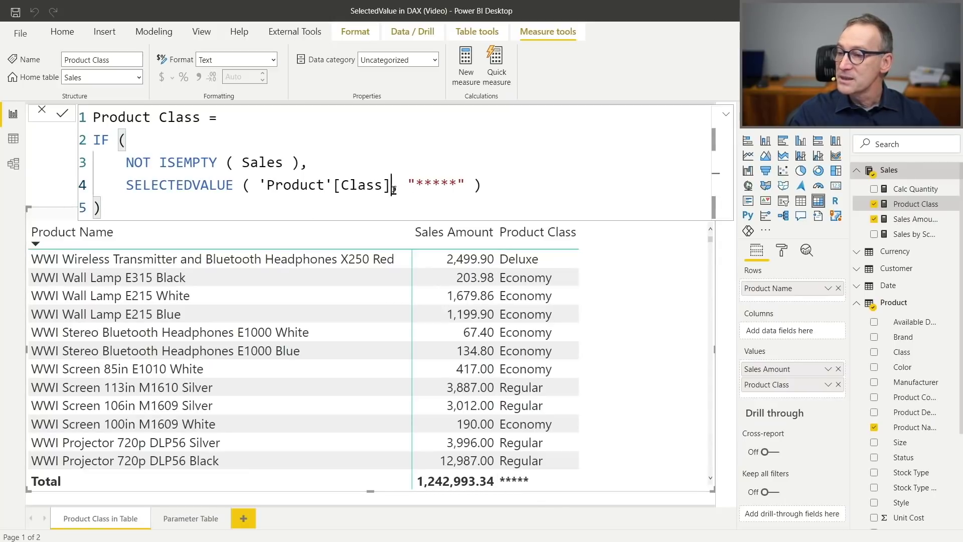
pyautogui.keyDown('shift'); pyautogui.click(460, 187); pyautogui.keyUp('shift')
pyautogui.press('Delete')
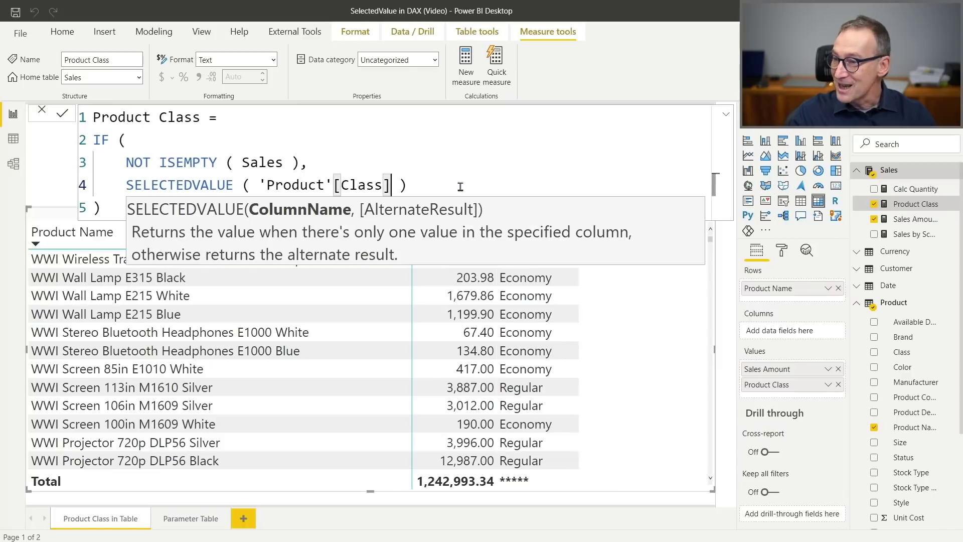
pyautogui.press('Return')
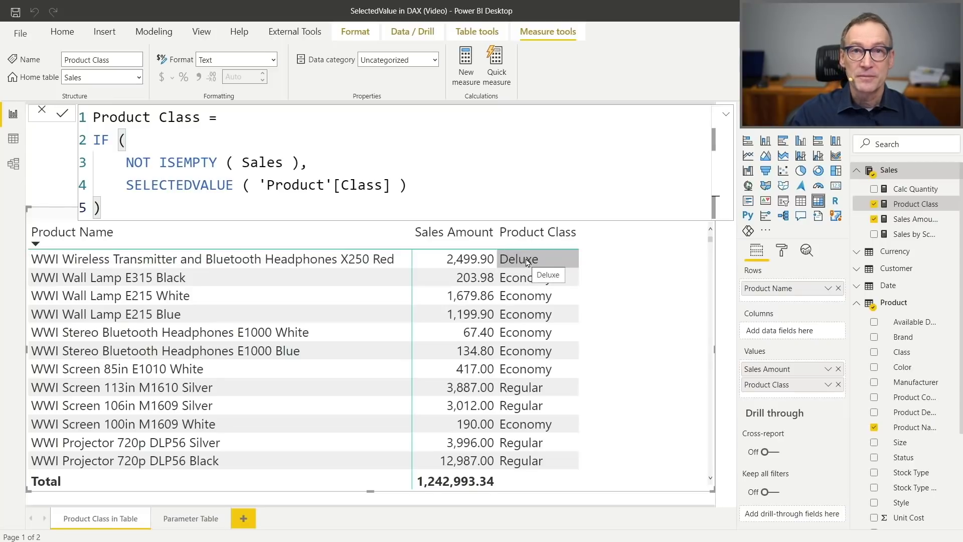
# In Model view, trace Sales through Product and Product Subcategory to Product Category's Category column
pyautogui.click(9, 166)
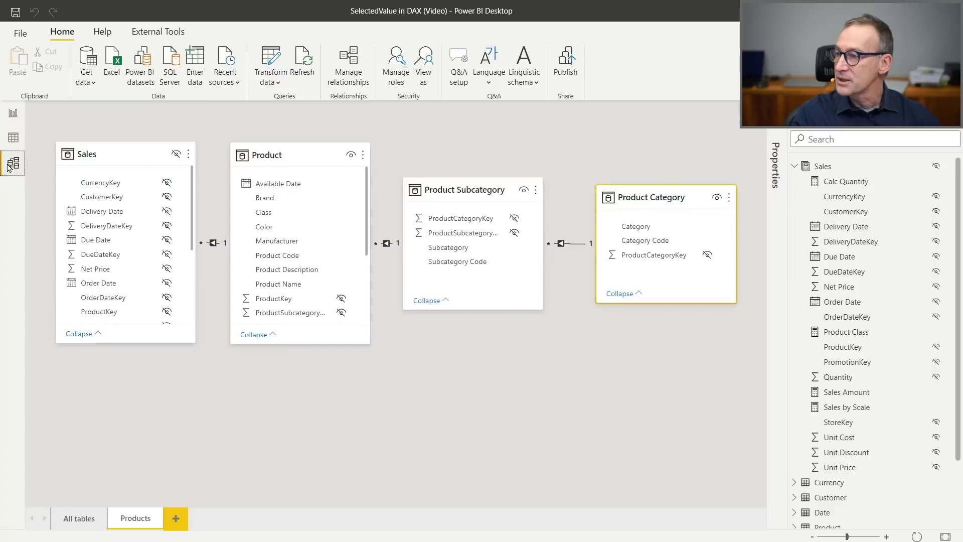
pyautogui.click(106, 154)
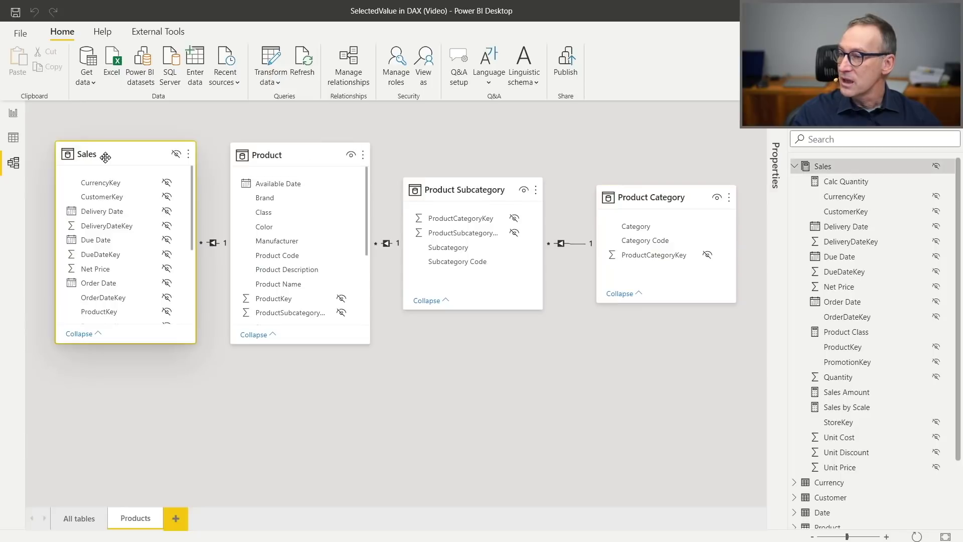
pyautogui.click(297, 155)
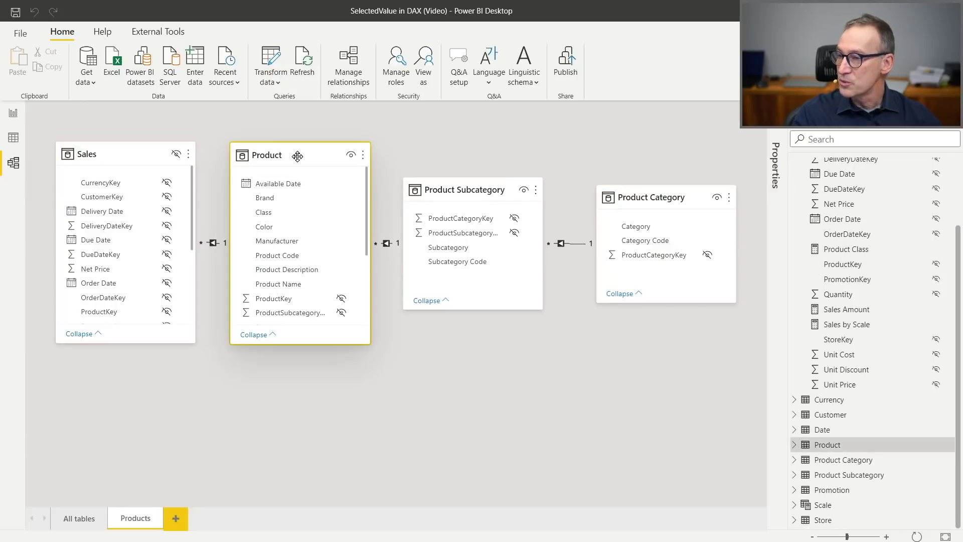
pyautogui.click(463, 188)
pyautogui.click(660, 198)
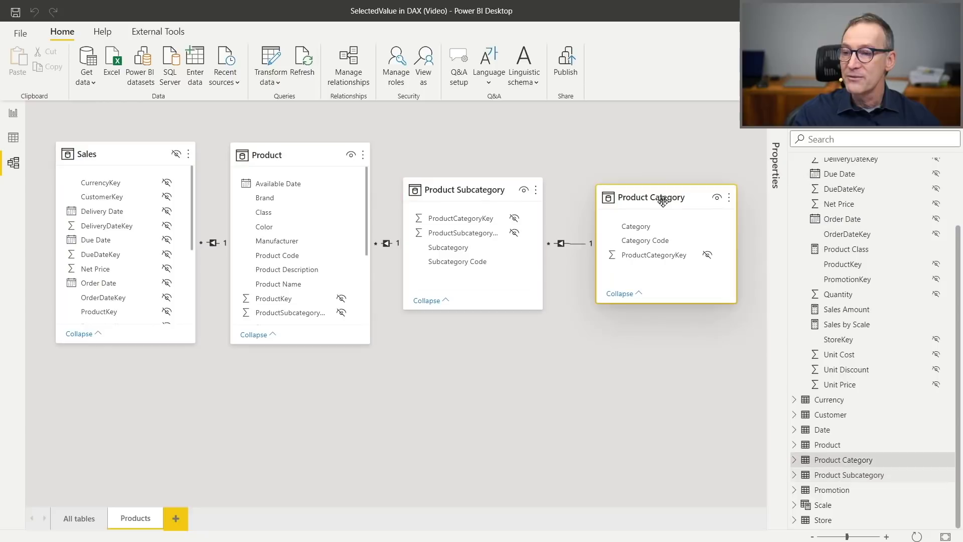
pyautogui.click(653, 232)
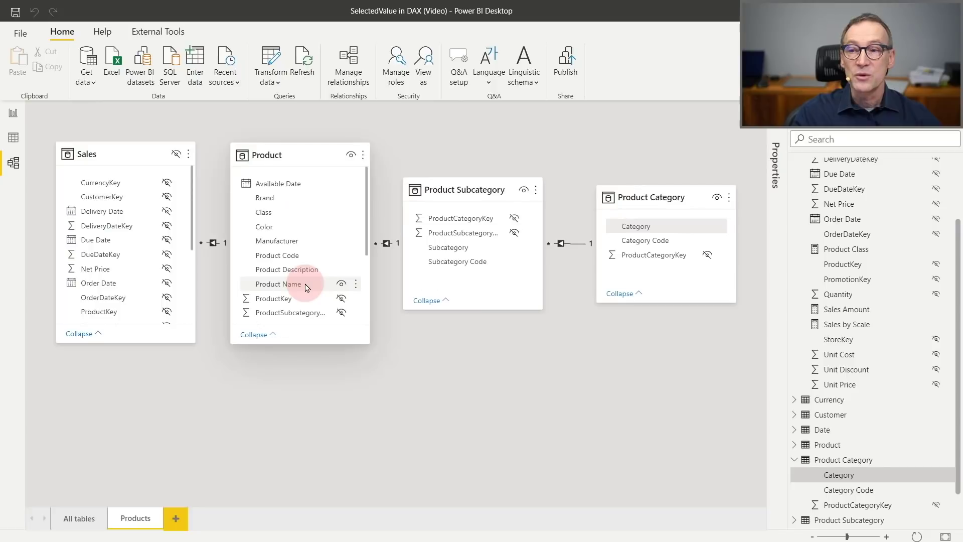
pyautogui.moveTo(677, 195)
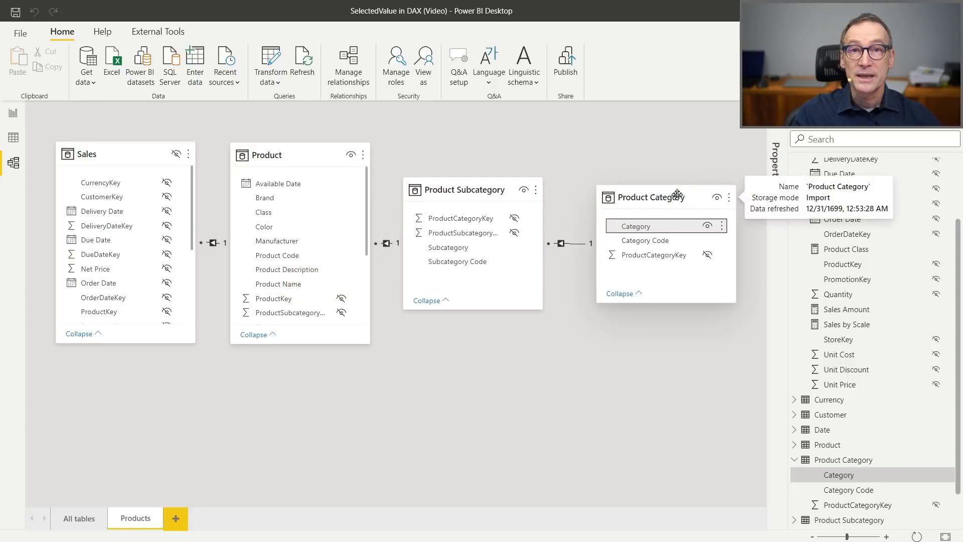
# Back on the report, start a new Sales measure named 'Product Category ='
pyautogui.click(13, 113)
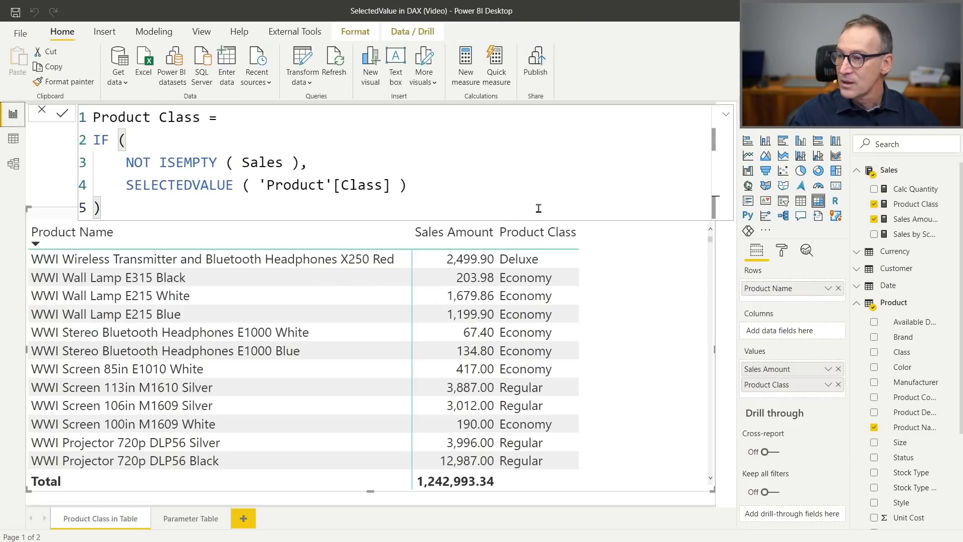
pyautogui.rightClick(889, 170)
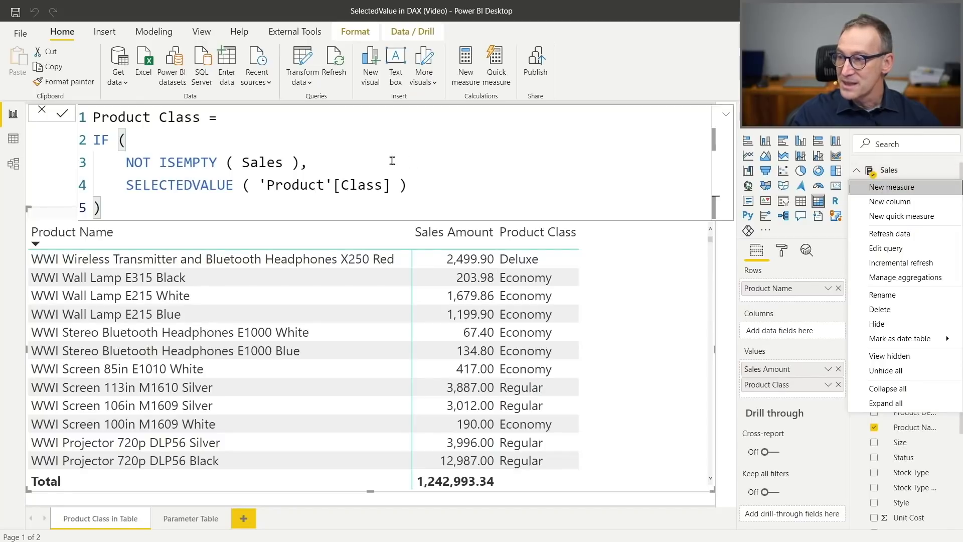
pyautogui.click(892, 187)
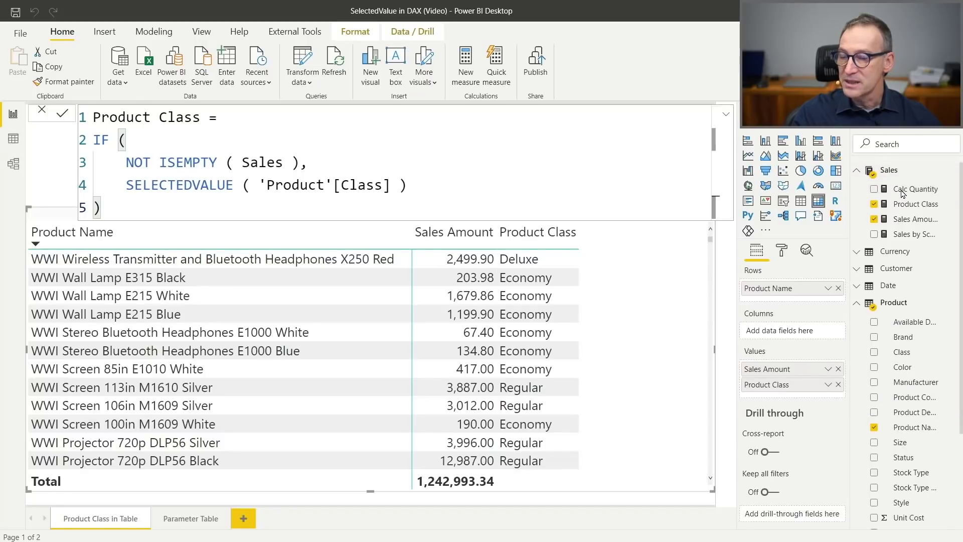
pyautogui.write('Cat')
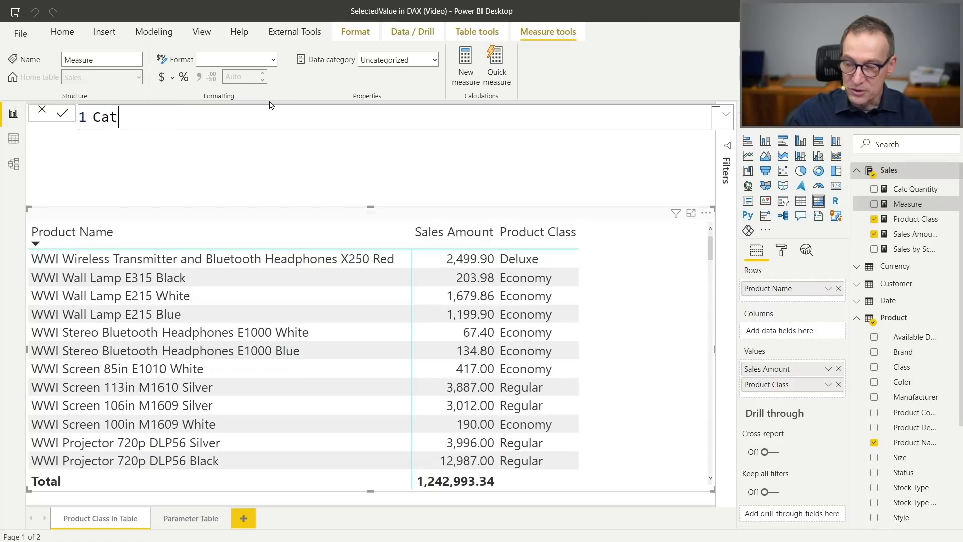
pyautogui.hotkey('ctrl', 'a')
pyautogui.write('Prod')
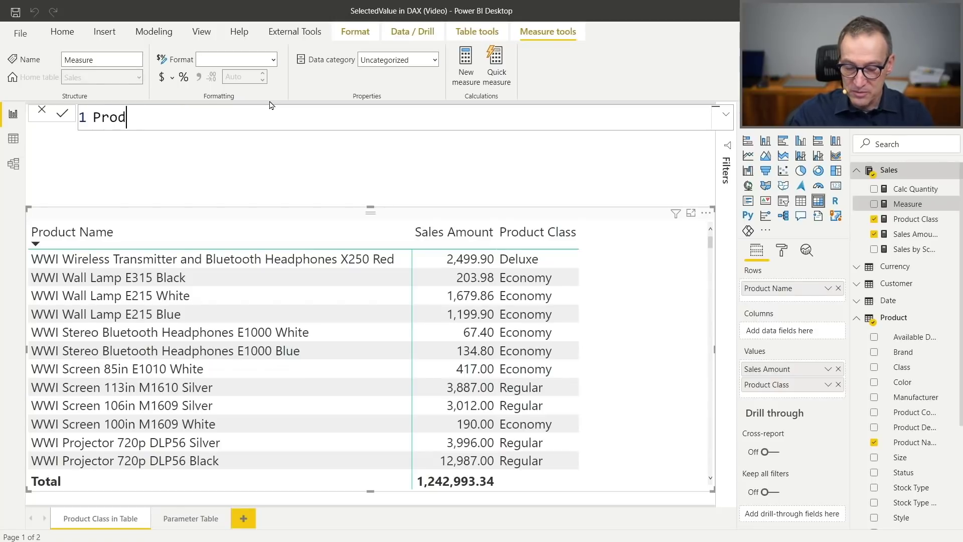
pyautogui.write('uct Category ')
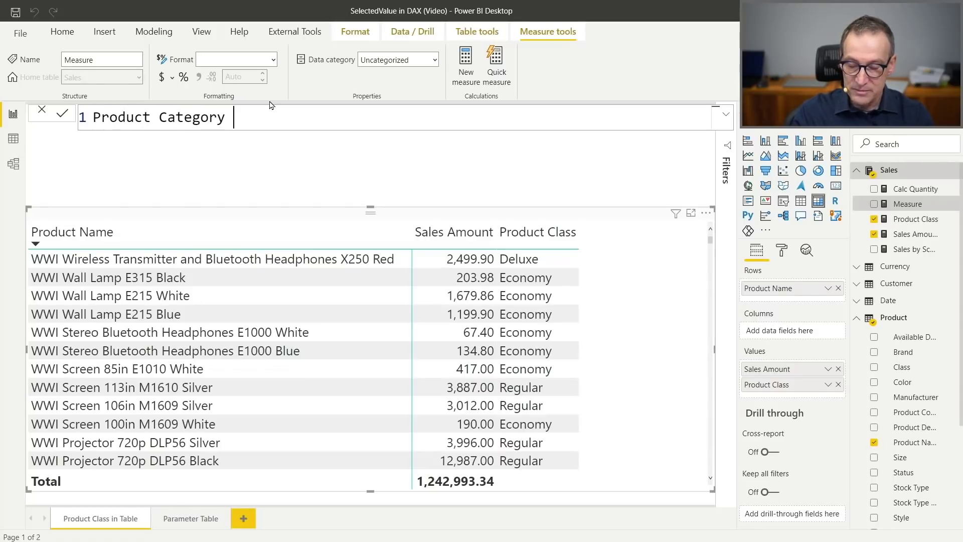
pyautogui.write('=')
pyautogui.hotkey('shift', 'Return')
# Enter the condition IF ( NOT ISEMPTY ( Sales ), on its own indented line
pyautogui.write('IF (')
pyautogui.hotkey('shift', 'Return')
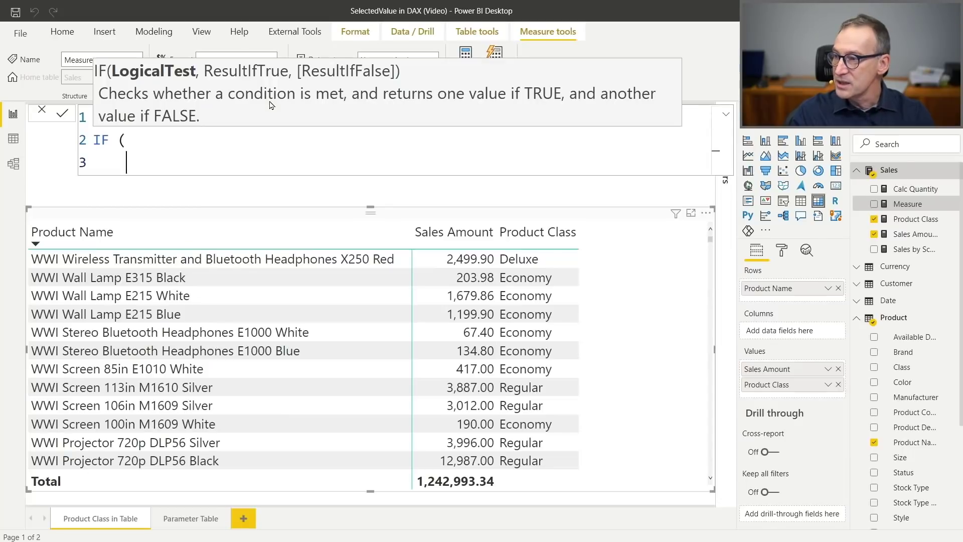
pyautogui.write('NOT IS')
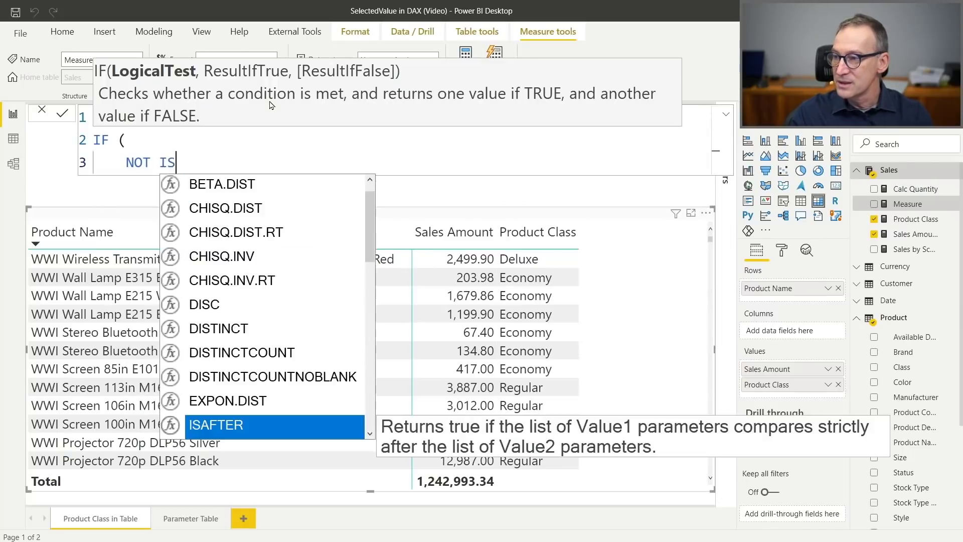
pyautogui.write('EMPTY ( Sae')
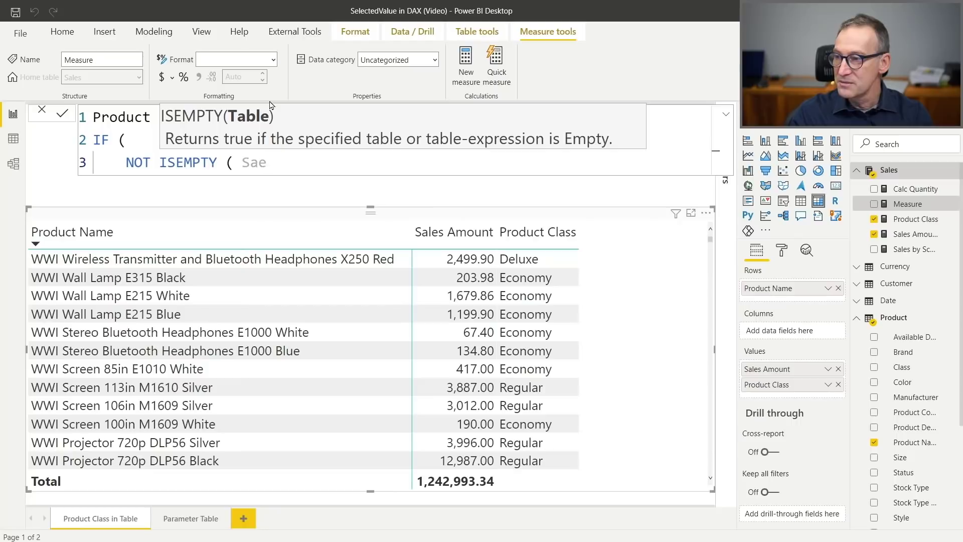
pyautogui.press('BackSpace')
pyautogui.write('les ),')
pyautogui.hotkey('shift', 'Return')
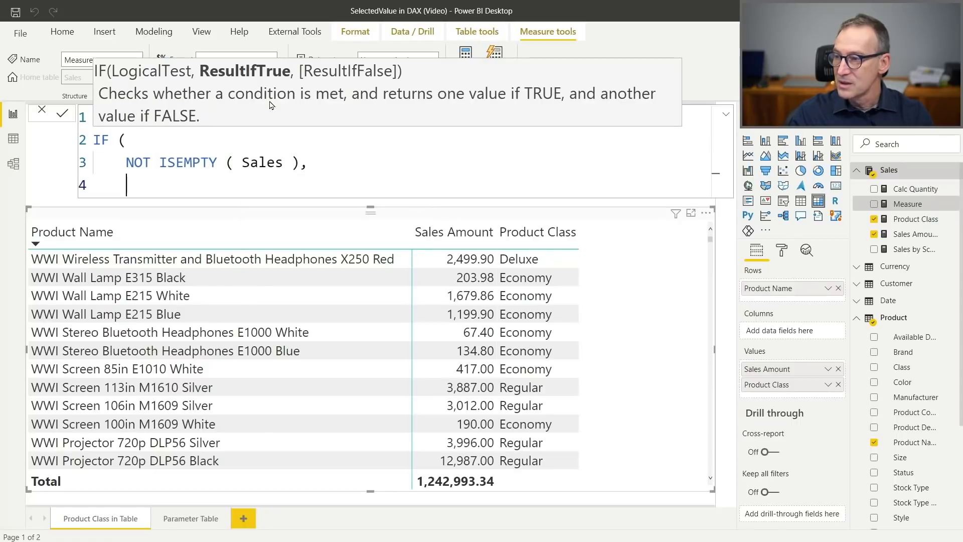
# Return SELECTEDVALUE ( 'Product Category'[Category] ) and close the IF on a final line
pyautogui.write('SELE')
pyautogui.press('Down')
pyautogui.press('Down')
pyautogui.press('Down')
pyautogui.press('Down')
pyautogui.press('Tab')
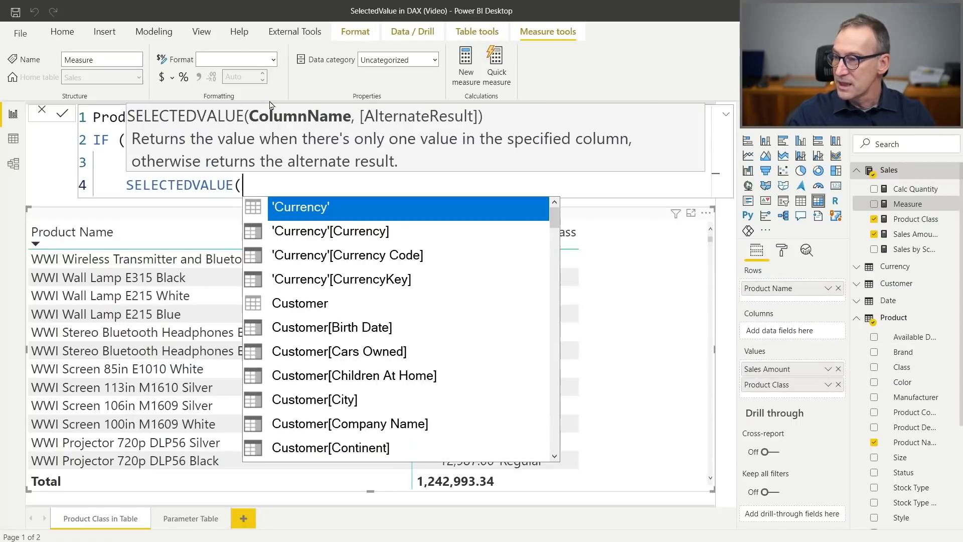
pyautogui.press('BackSpace')
pyautogui.write('( ')
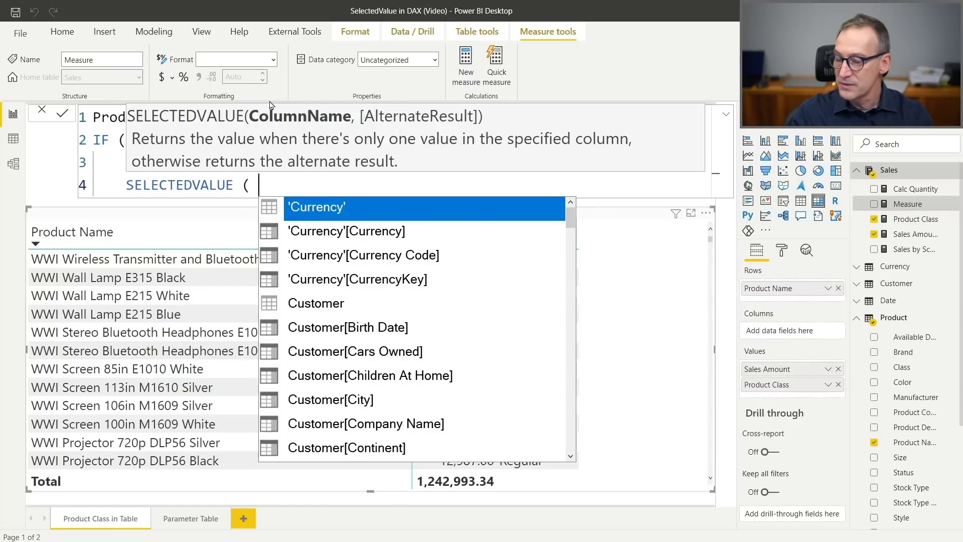
pyautogui.write('Product c')
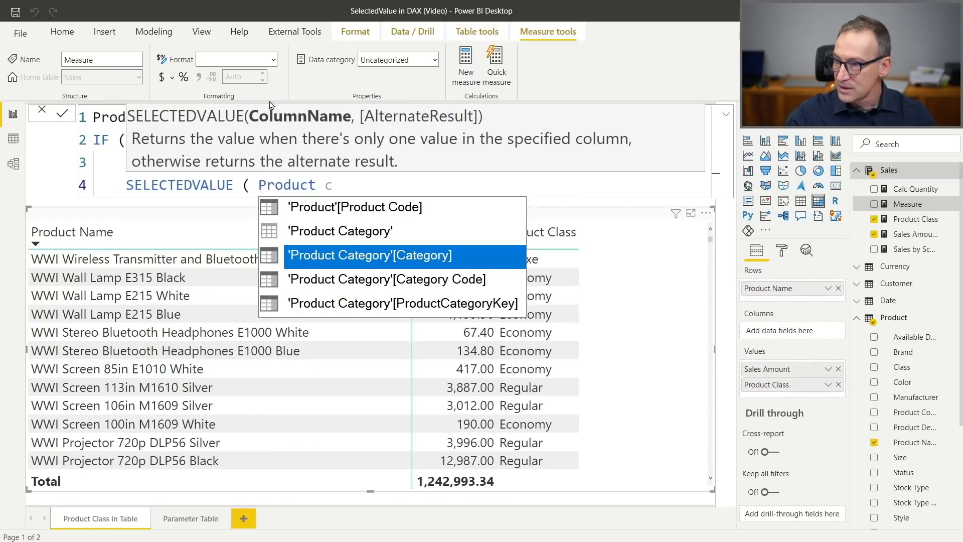
pyautogui.press('Tab')
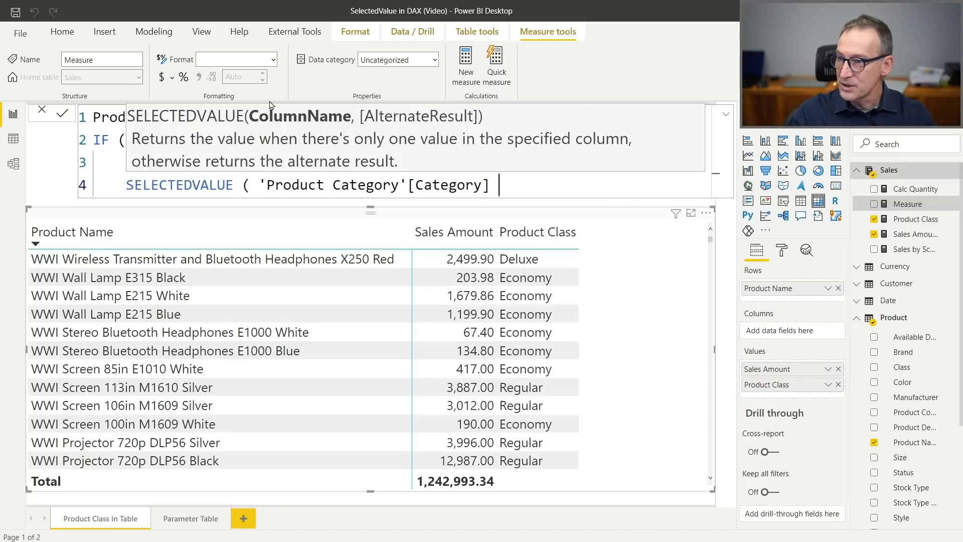
pyautogui.write(')')
pyautogui.press('BackSpace')
pyautogui.write(')')
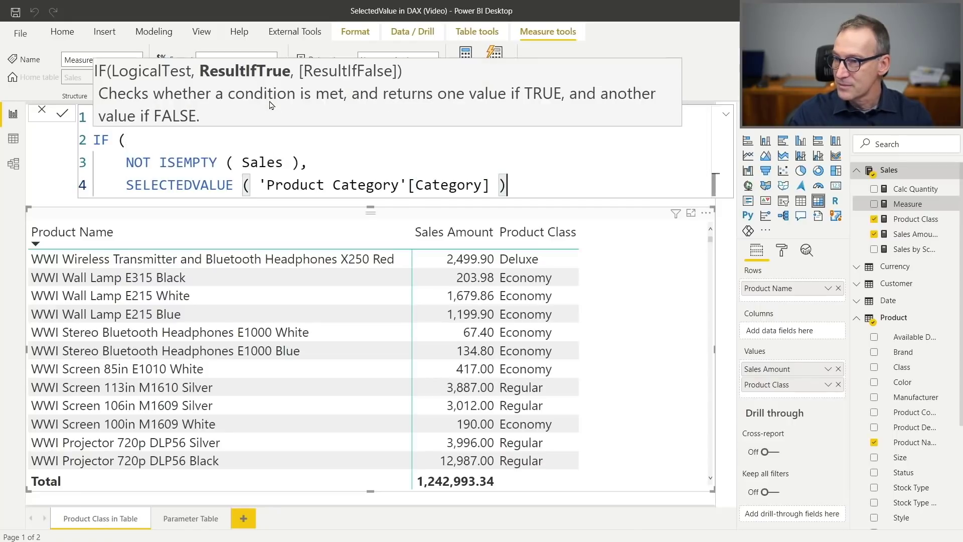
pyautogui.press('Return')
pyautogui.press('BackSpace')
pyautogui.write('(')
pyautogui.press('BackSpace')
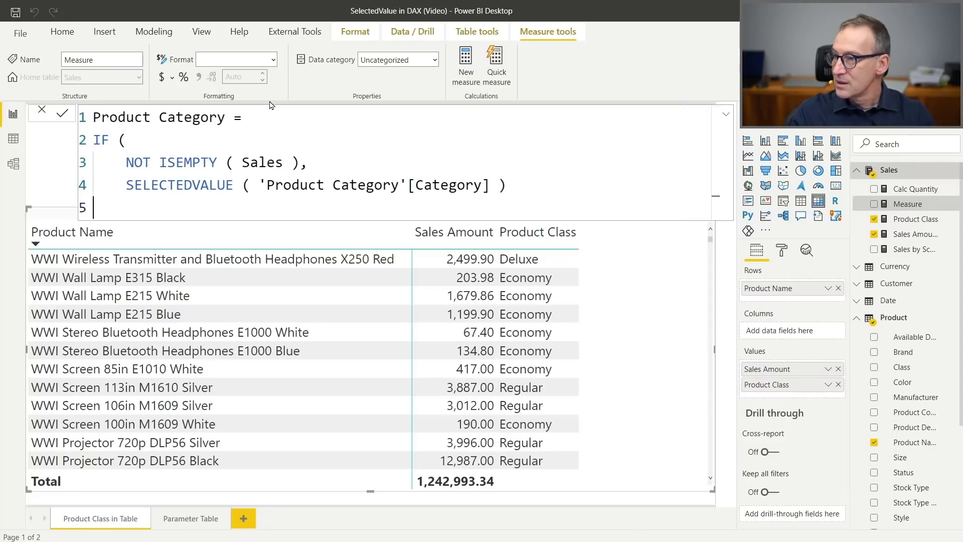
pyautogui.write(')')
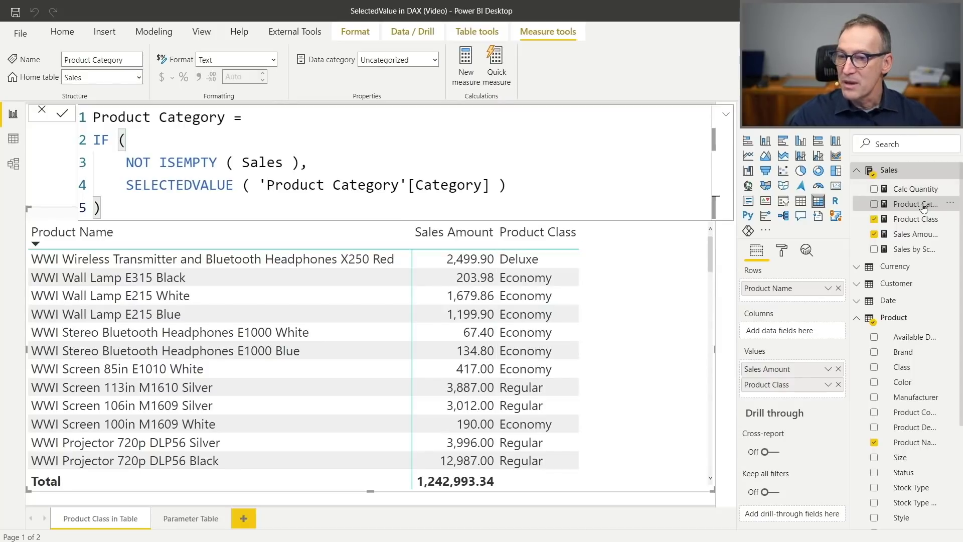
# Add the Product Category measure to the table, then switch to Model view
pyautogui.click(923, 206)
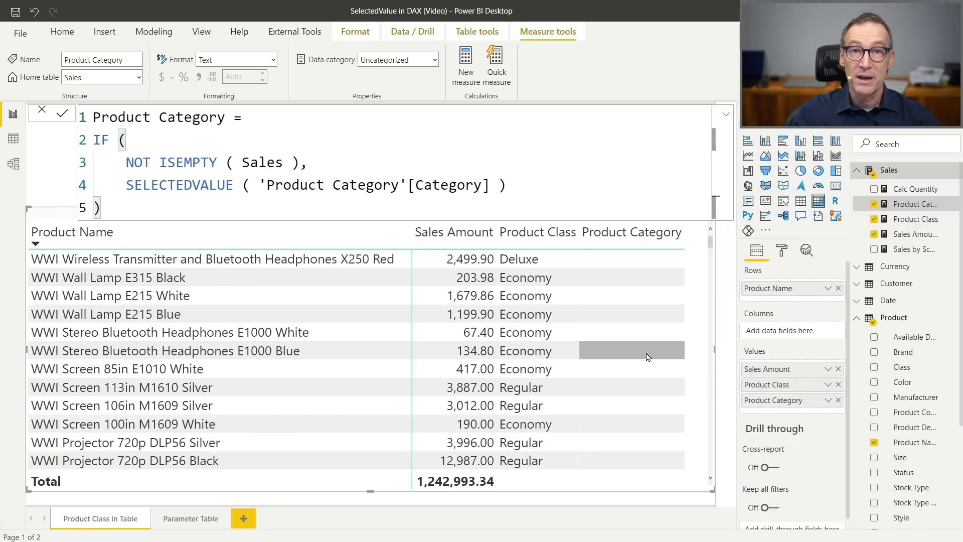
pyautogui.click(15, 164)
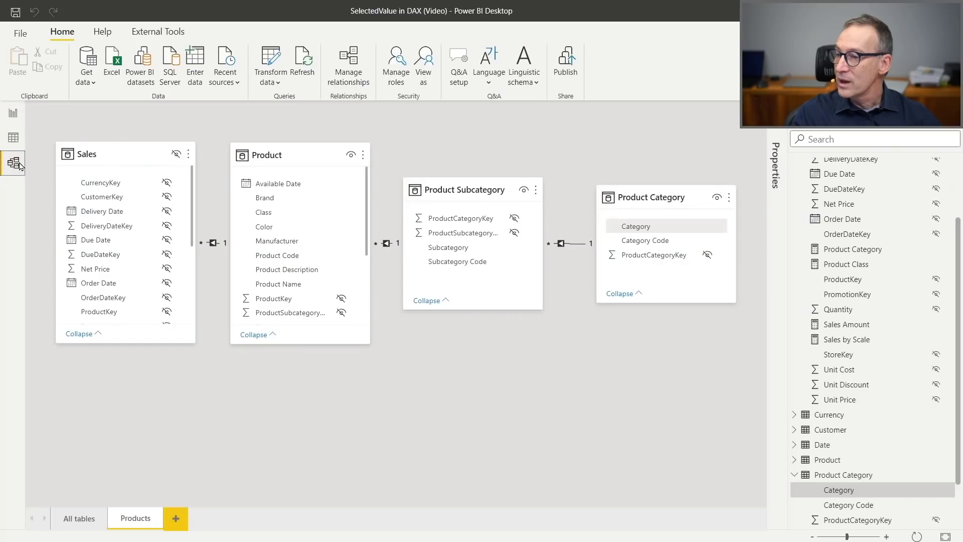
# Inspect the Product–Product Subcategory relationship, then return to Report view
pyautogui.click(387, 244)
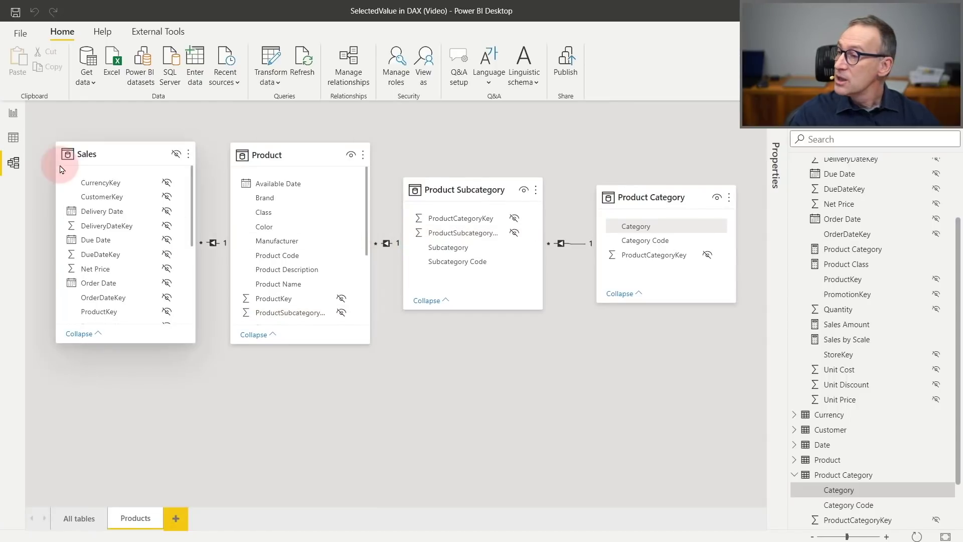
pyautogui.click(16, 115)
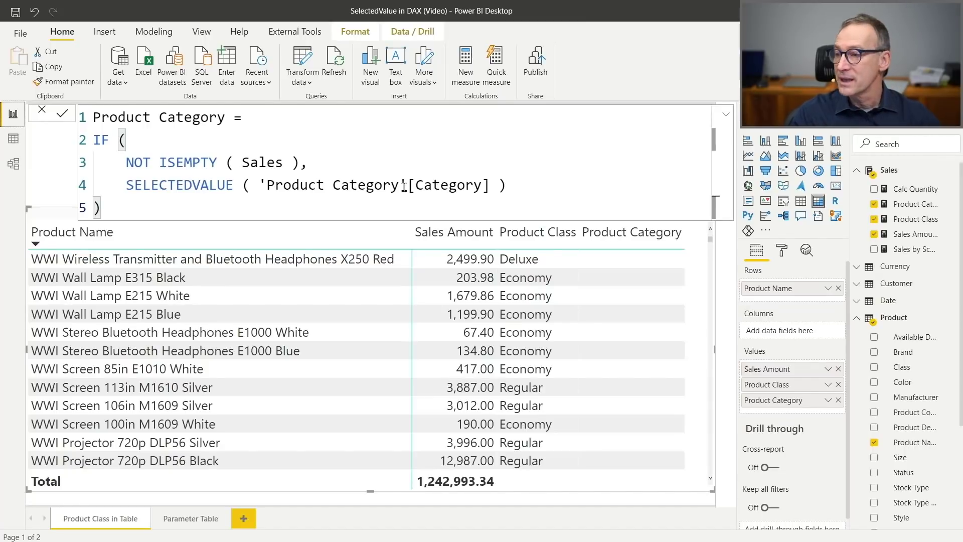
# Wrap the SELECTEDVALUE expression in CALCULATE and add a comma for a filter argument
pyautogui.click(382, 160)
pyautogui.press('Return')
pyautogui.write('CA')
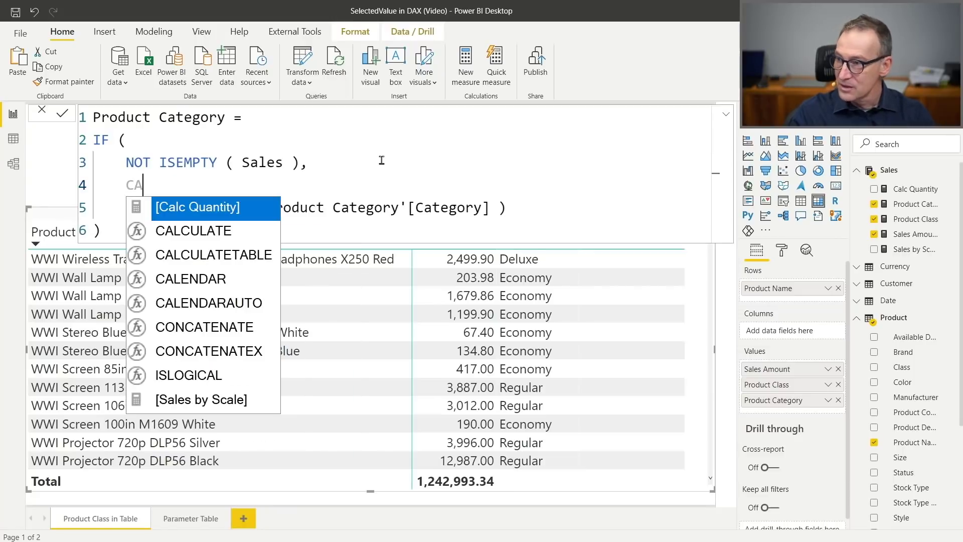
pyautogui.write('LCULATE (')
pyautogui.press('Down')
pyautogui.press('Home')
pyautogui.press('Tab')
pyautogui.press('End')
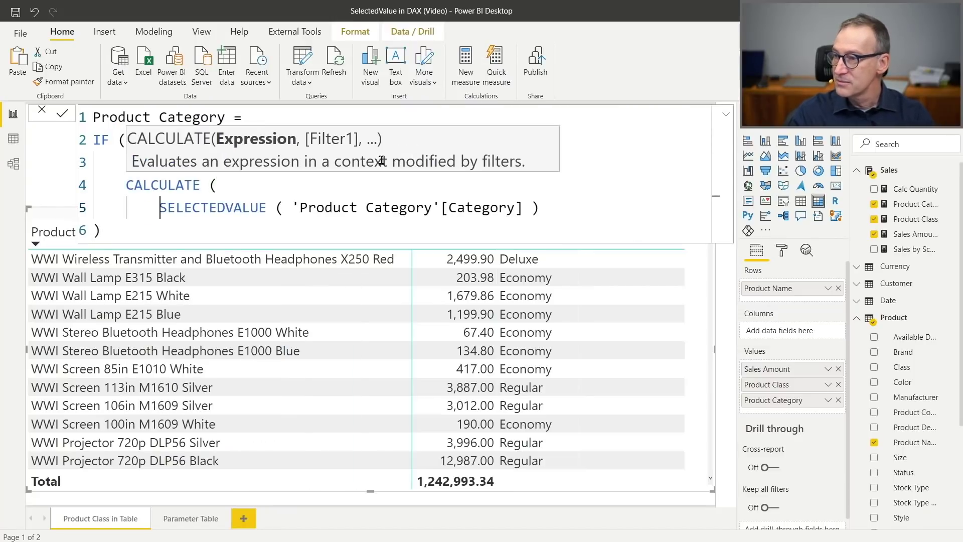
pyautogui.write(',')
# Start a CROSSFILTER with 'Product'[ProductSubcategoryKey] as its first column
pyautogui.press('Return')
pyautogui.write('CRO')
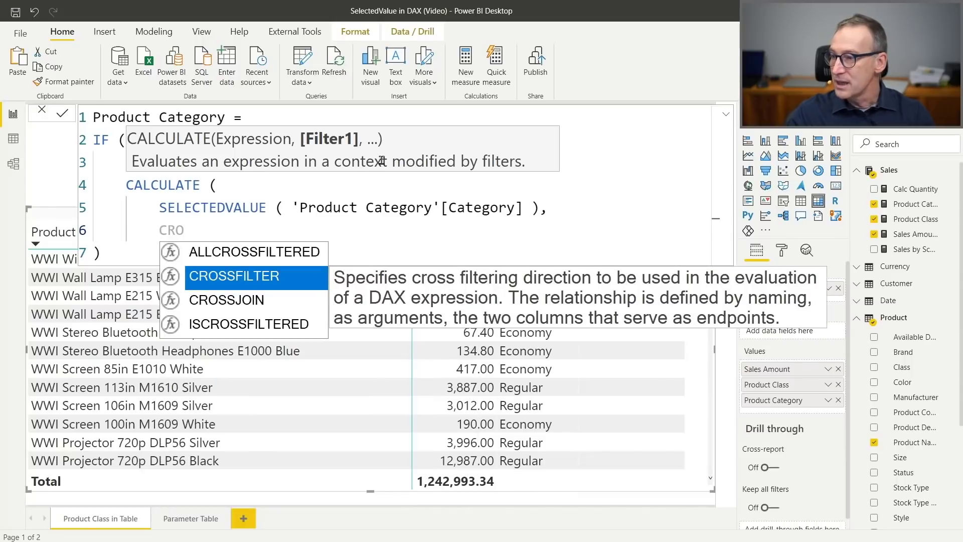
pyautogui.press('Tab')
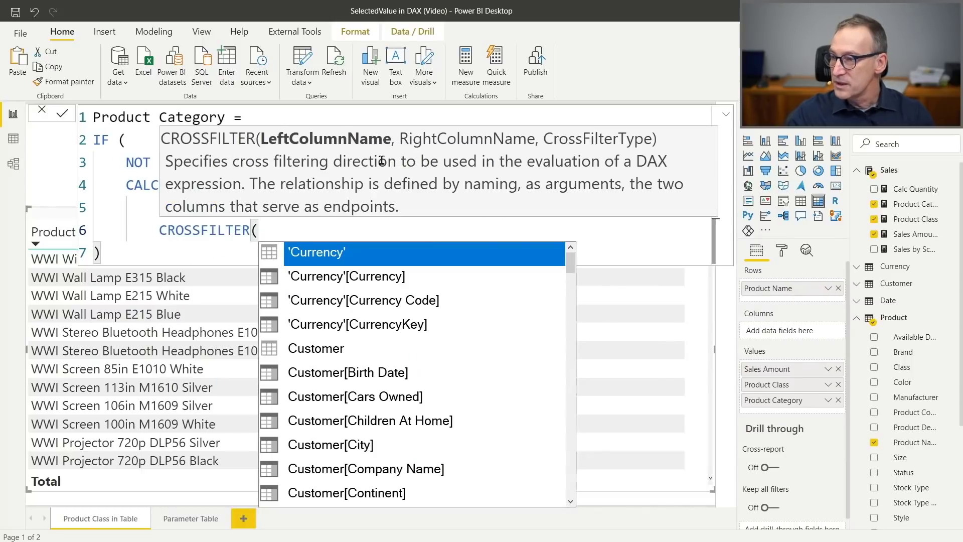
pyautogui.press('BackSpace')
pyautogui.write('(')
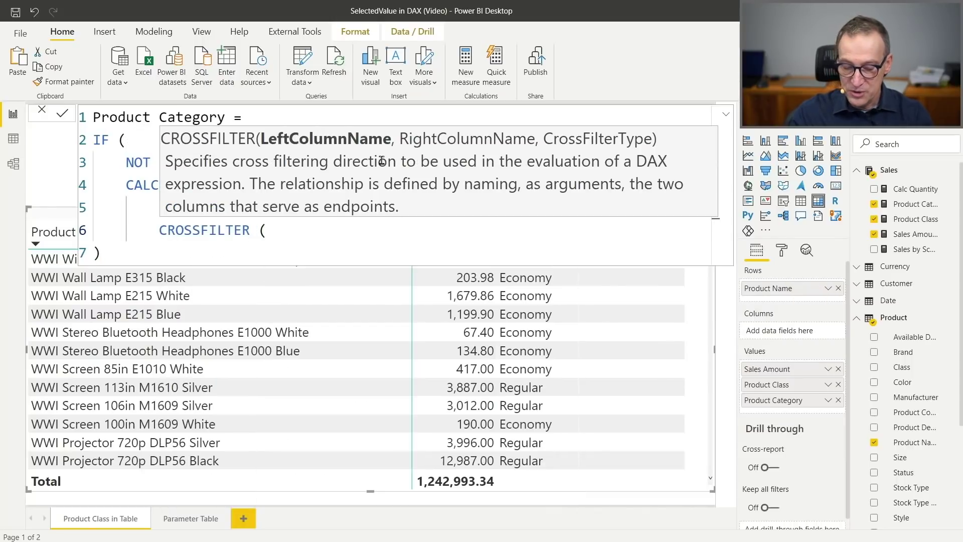
pyautogui.write(' Sal')
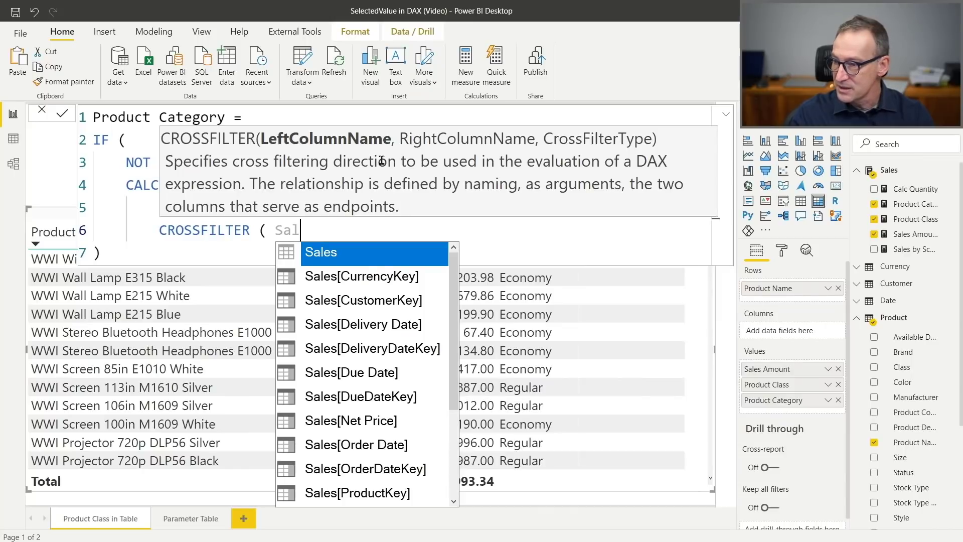
pyautogui.press('Down')
pyautogui.press('Down')
pyautogui.press('Down')
pyautogui.press('Down')
pyautogui.press('Down')
pyautogui.press('Down')
pyautogui.press('Down')
pyautogui.press('Down')
pyautogui.press('Down')
pyautogui.press('Down')
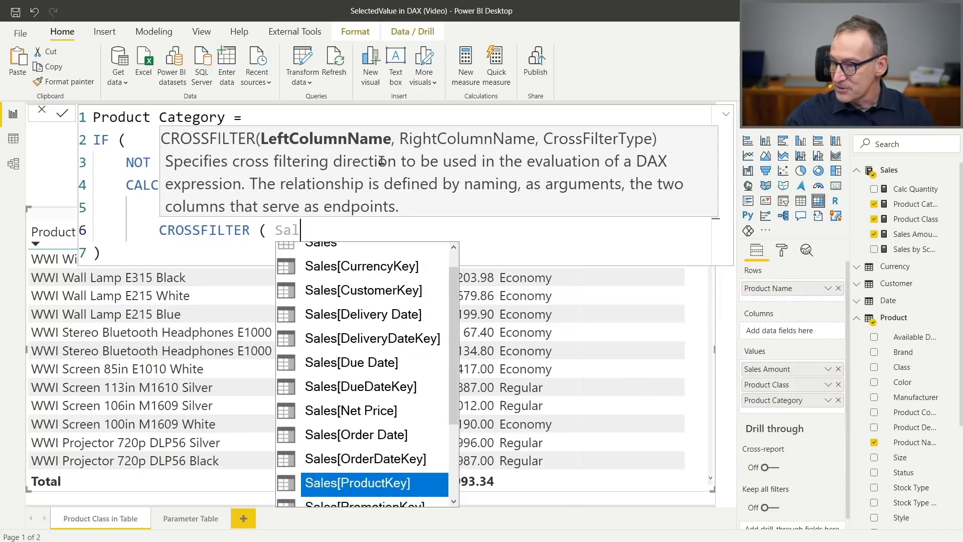
pyautogui.press('Down')
pyautogui.press('Down')
pyautogui.press('Down')
pyautogui.press('Down')
pyautogui.press('Down')
pyautogui.press('Down')
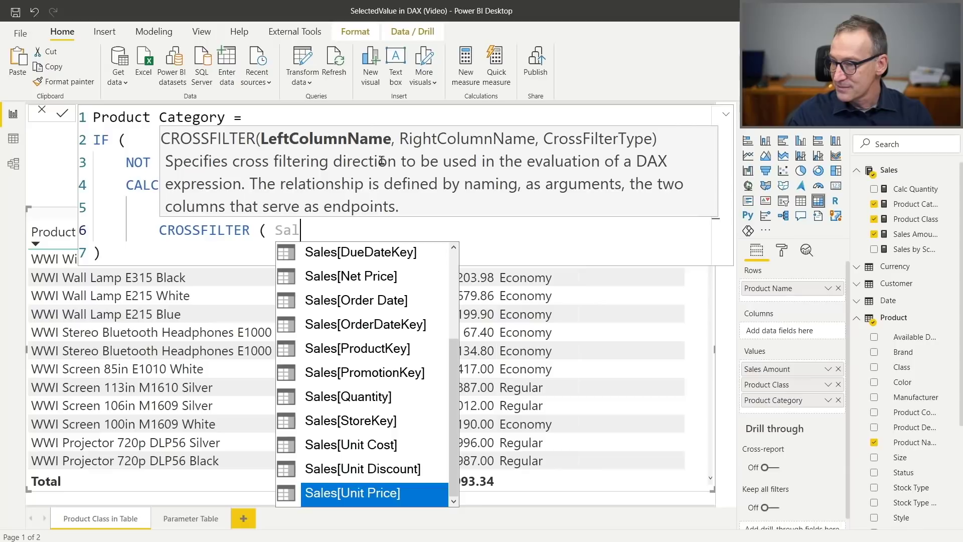
pyautogui.press('Up')
pyautogui.press('Up')
pyautogui.press('Up')
pyautogui.press('Up')
pyautogui.press('Up')
pyautogui.press('Up')
pyautogui.press('Up')
pyautogui.press('Up')
pyautogui.press('Up')
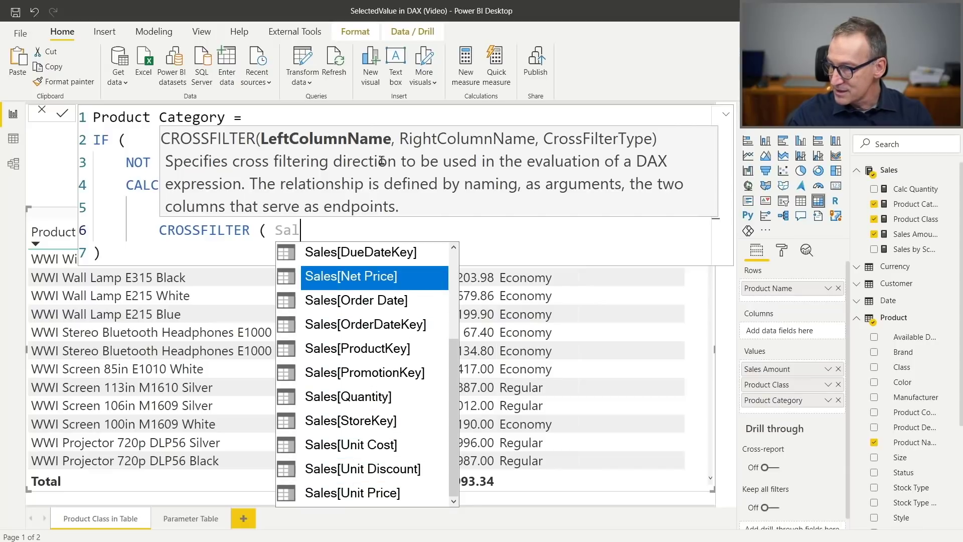
pyautogui.press('Up')
pyautogui.press('Up')
pyautogui.press('Up')
pyautogui.press('Down')
pyautogui.press('Down')
pyautogui.press('Down')
pyautogui.press('Down')
pyautogui.press('Down')
pyautogui.press('Down')
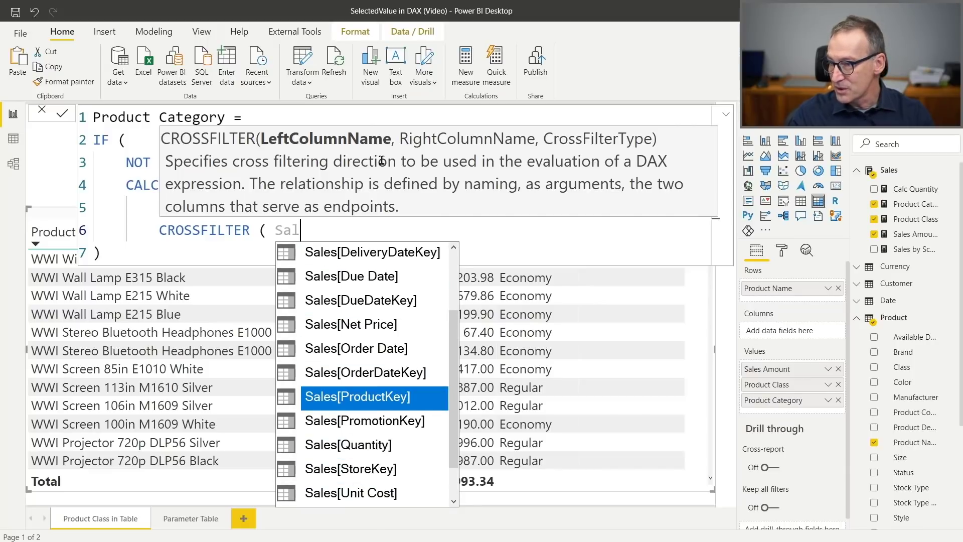
pyautogui.hotkey('ctrl', 'shift', 'Left')
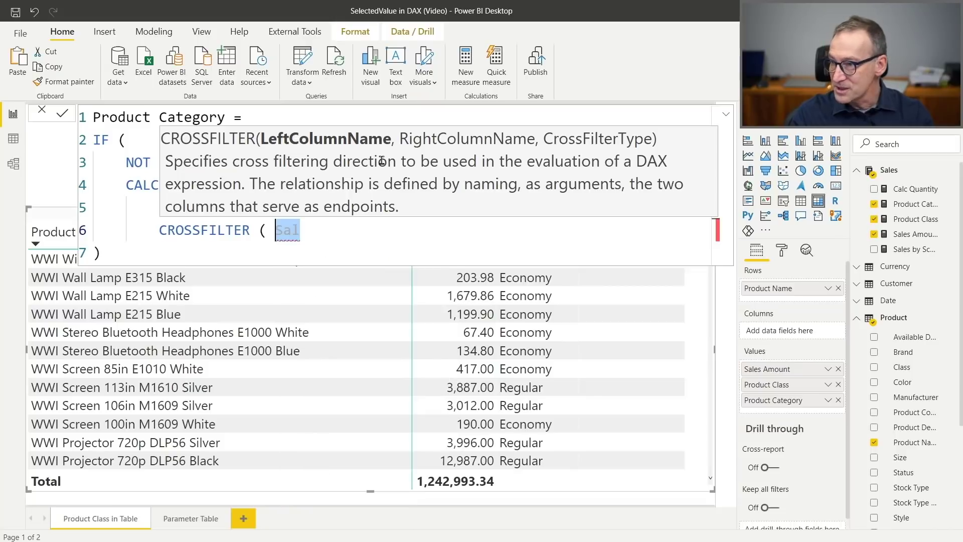
pyautogui.press('BackSpace')
pyautogui.write('Pro')
pyautogui.press('Down')
pyautogui.press('Down')
pyautogui.press('Down')
pyautogui.press('Down')
pyautogui.press('Down')
pyautogui.press('Down')
pyautogui.press('Down')
pyautogui.press('Down')
pyautogui.press('Down')
pyautogui.press('Down')
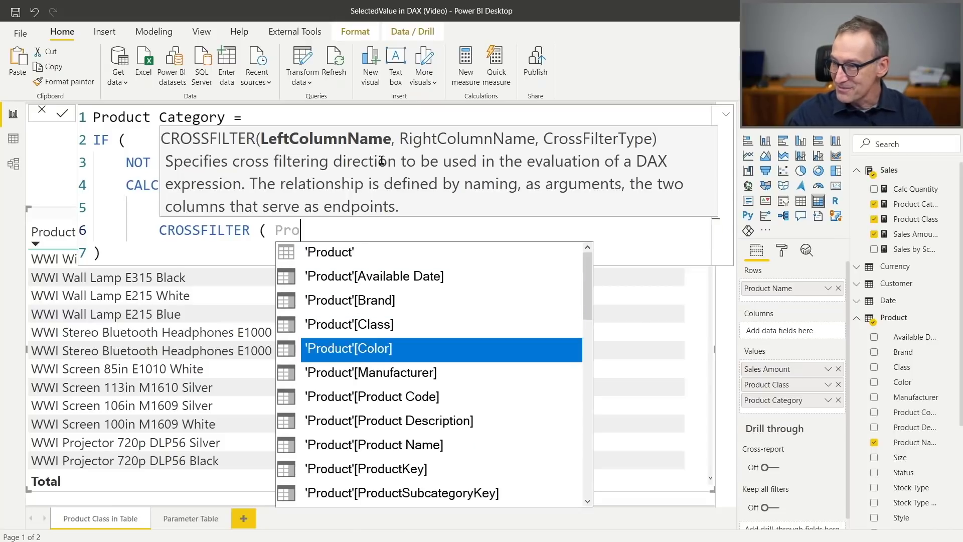
pyautogui.press('Tab')
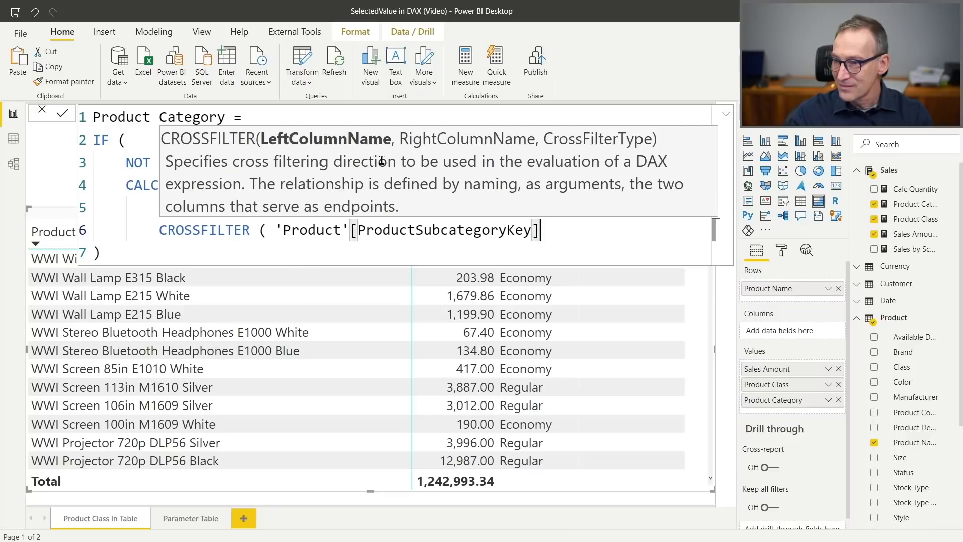
pyautogui.press('Home')
pyautogui.hotkey('ctrl', 'Right')
pyautogui.hotkey('ctrl', 'Right')
pyautogui.hotkey('shift', 'Return')
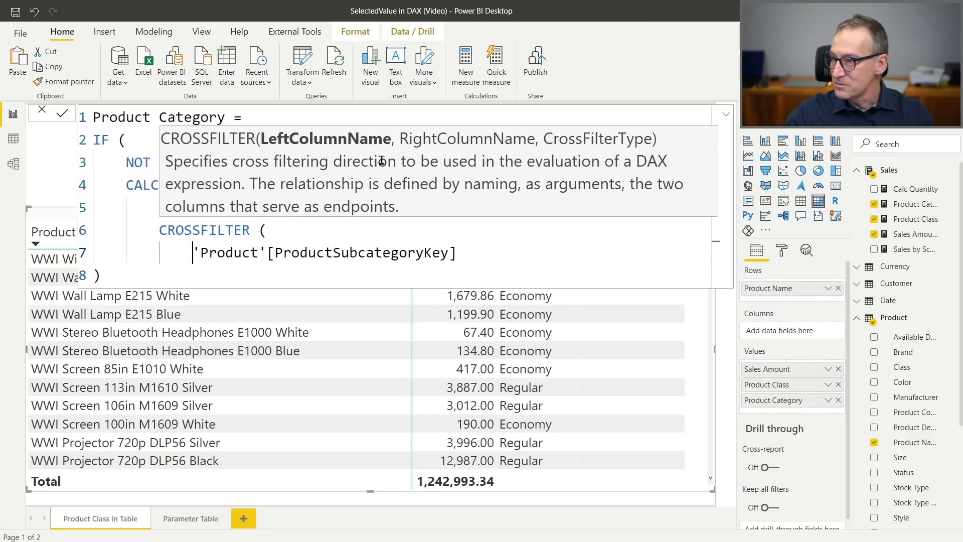
pyautogui.press('End')
# Add 'Product Subcategory'[ProductSubcategoryKey] as the second column and Both as the direction
pyautogui.write(',')
pyautogui.hotkey('shift', 'Return')
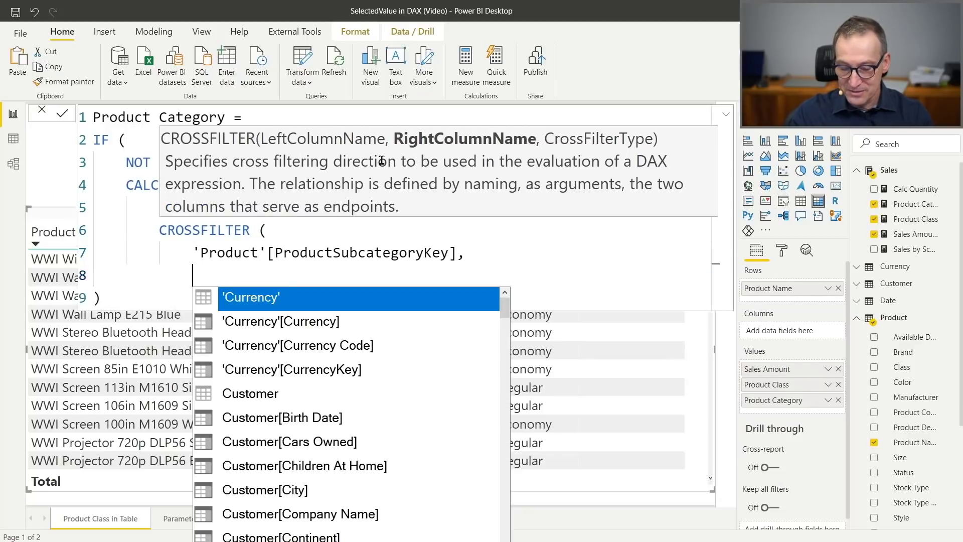
pyautogui.write('Sub')
pyautogui.press('Up')
pyautogui.press('Tab')
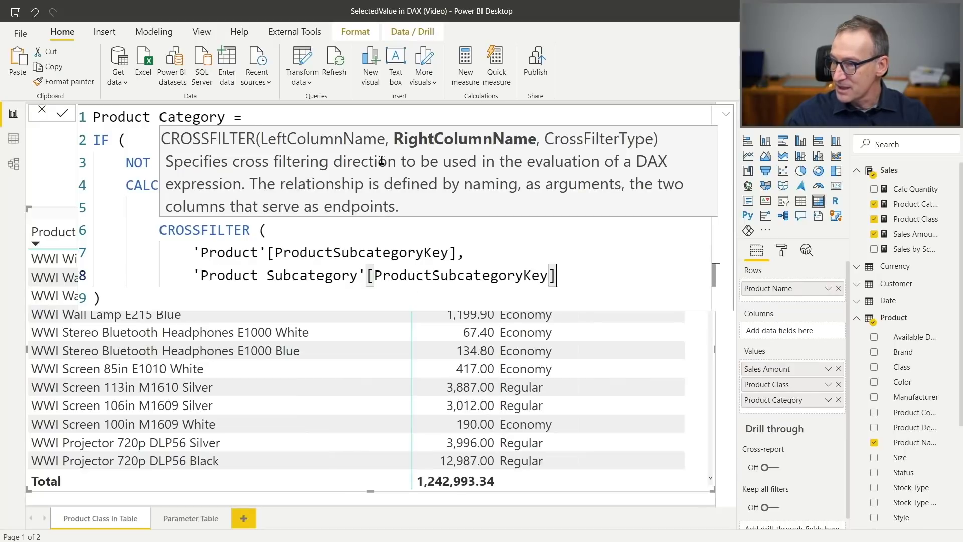
pyautogui.write(',')
pyautogui.hotkey('shift', 'Return')
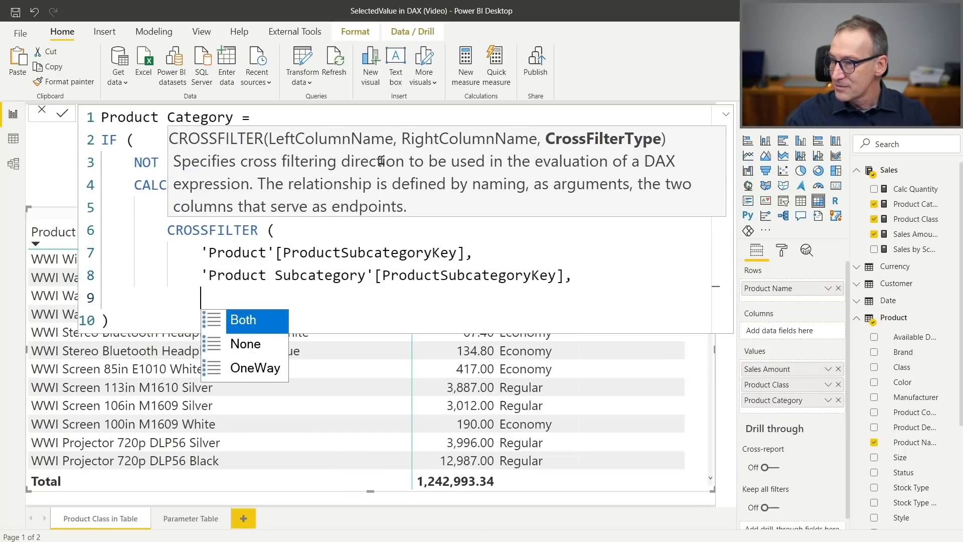
pyautogui.write('Bo')
pyautogui.press('Tab')
pyautogui.hotkey('shift', 'Return')
pyautogui.hotkey('shift', 'Tab')
# Begin a second CROSSFILTER with 'Product Subcategory'[ProductCategoryKey] as its first column
pyautogui.write(')')
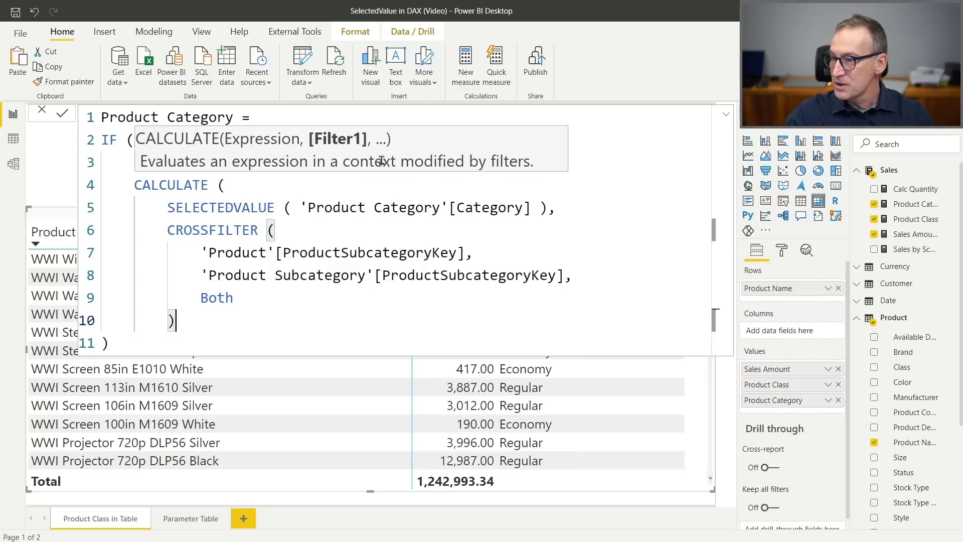
pyautogui.write(',')
pyautogui.hotkey('shift', 'Return')
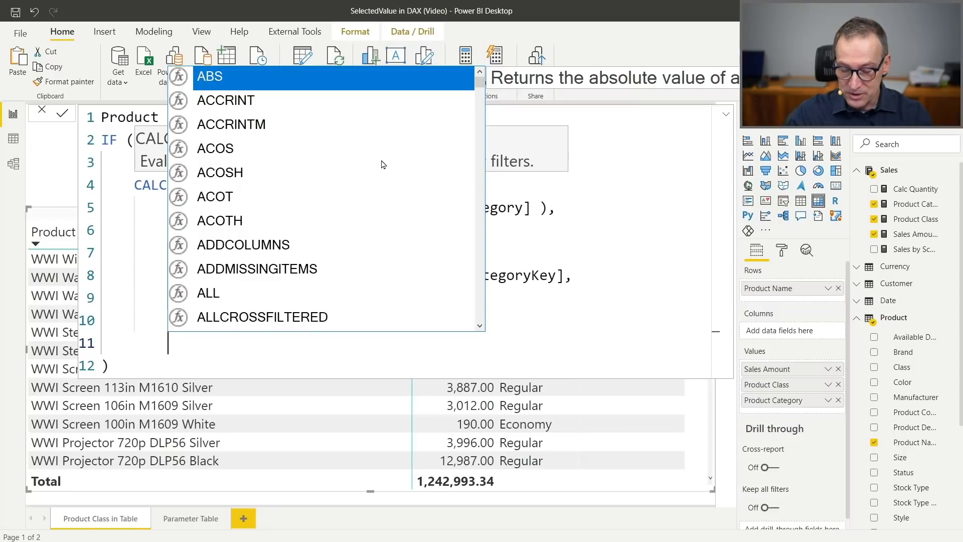
pyautogui.write('CROSSFILTER (')
pyautogui.press('Escape')
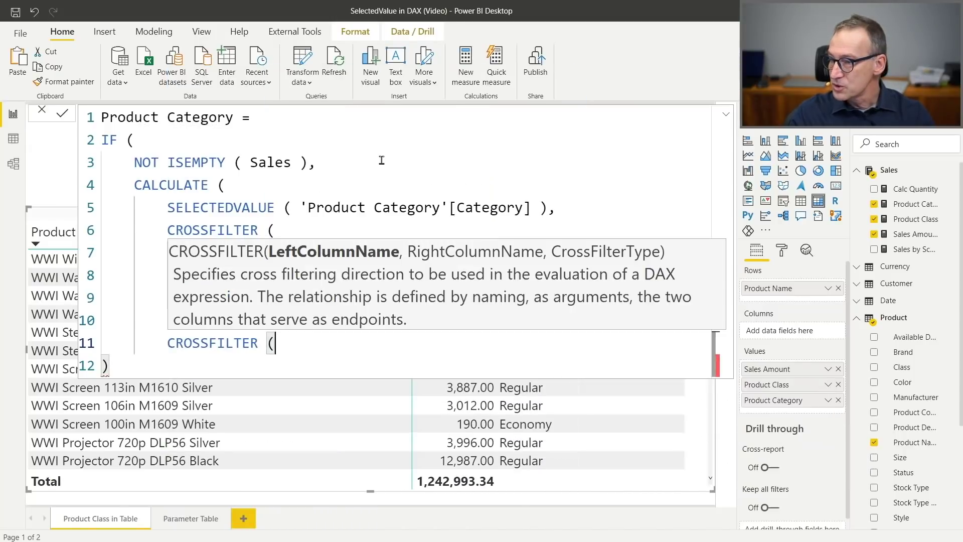
pyautogui.hotkey('shift', 'Return')
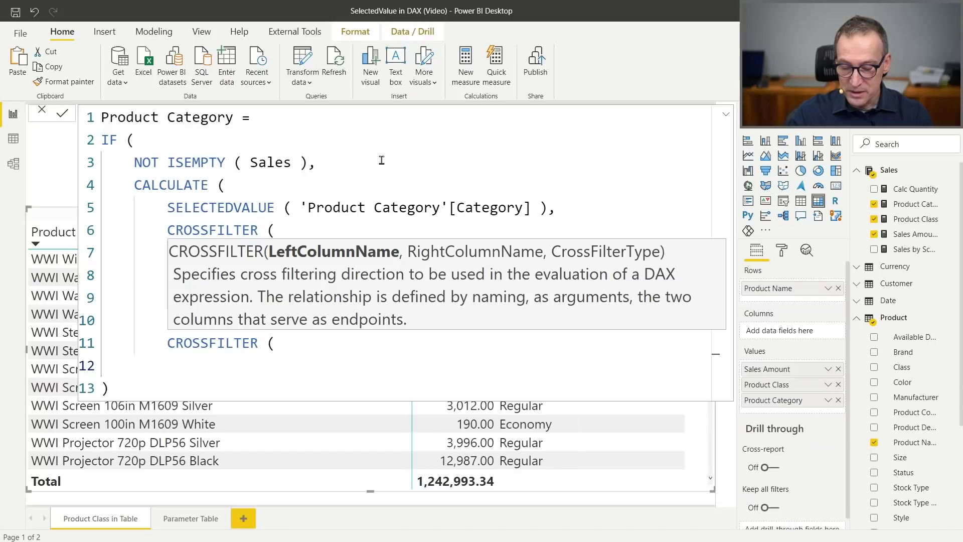
pyautogui.write('sub')
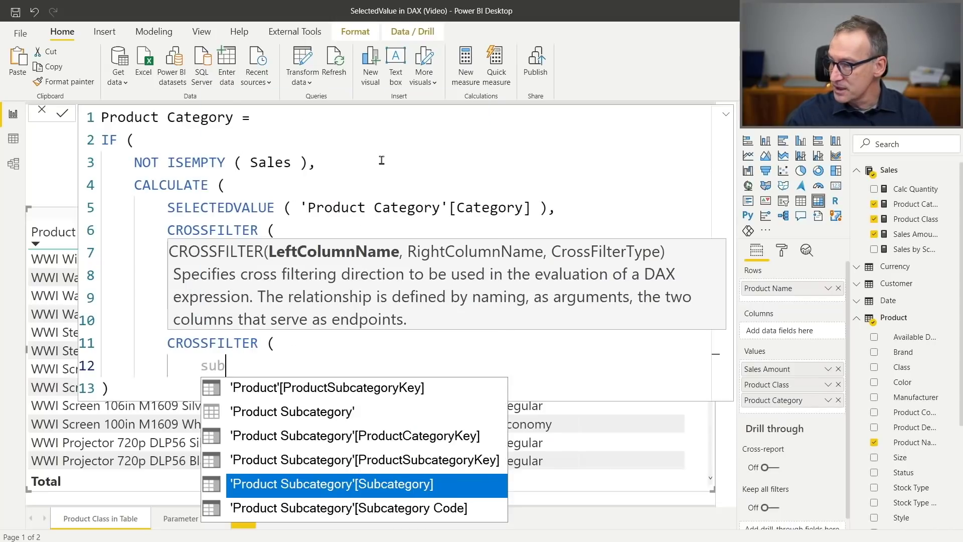
pyautogui.press('Up')
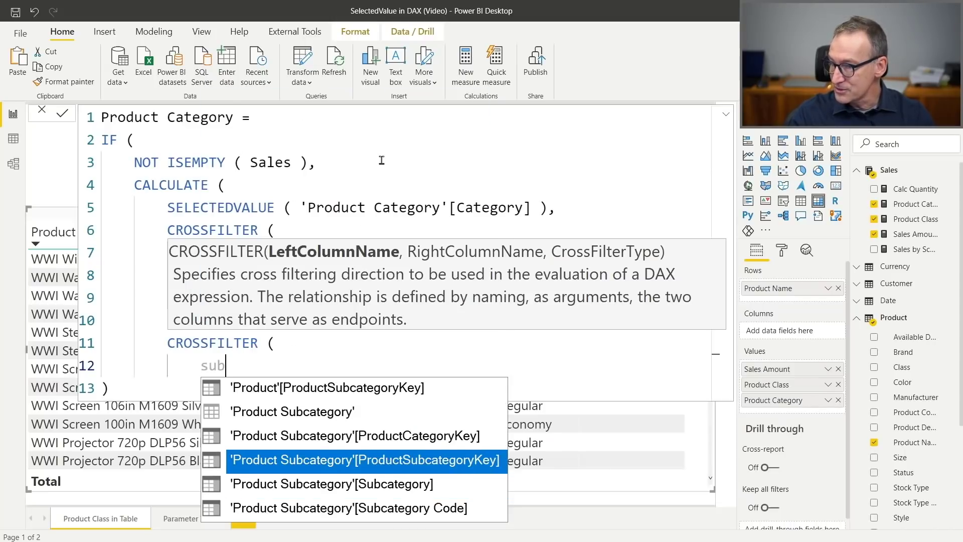
pyautogui.press('Up')
pyautogui.press('Tab')
# Add 'Product Category'[ProductCategoryKey] as the second column and BOTH as the direction
pyautogui.write(',')
pyautogui.press('Return')
pyautogui.write('Ca')
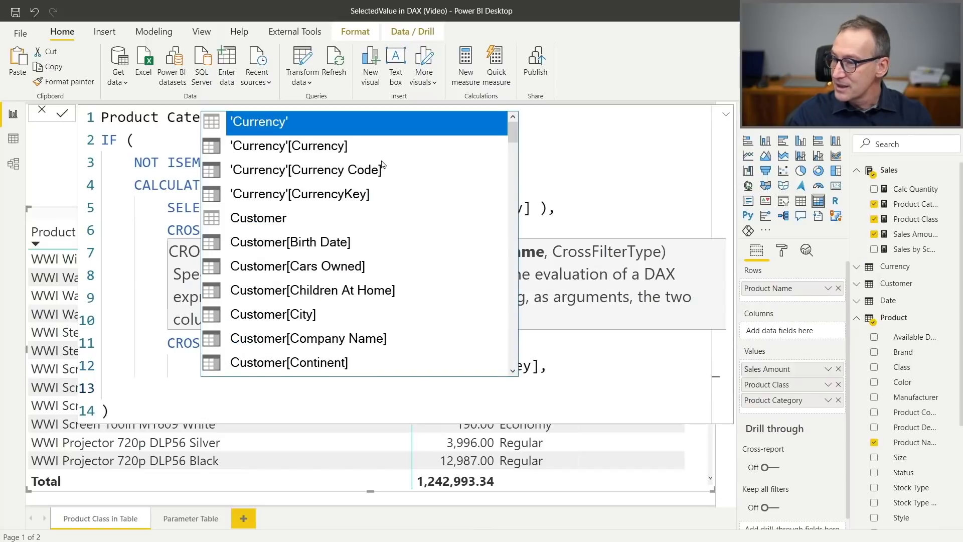
pyautogui.write('te')
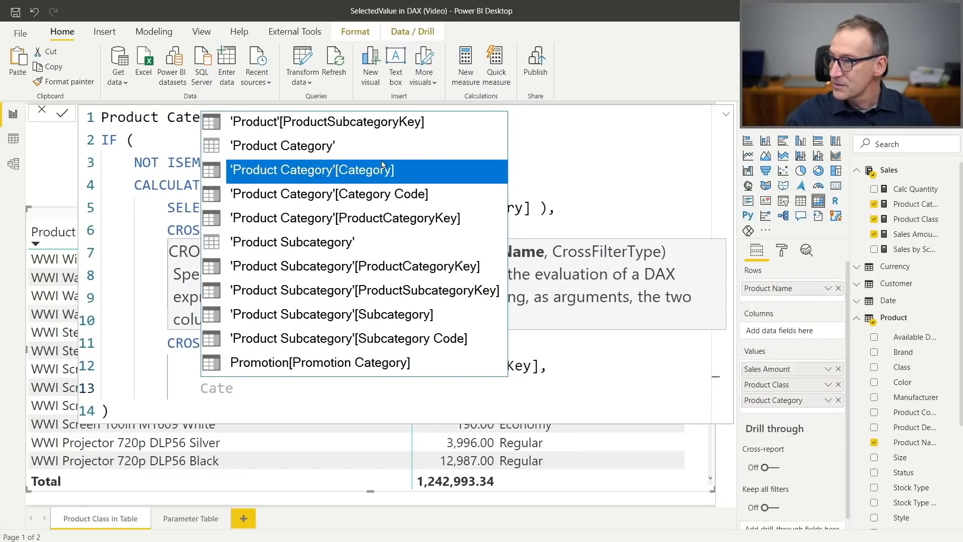
pyautogui.press('Down')
pyautogui.press('Down')
pyautogui.press('Down')
pyautogui.press('Down')
pyautogui.press('Down')
pyautogui.press('Down')
pyautogui.press('Down')
pyautogui.press('Down')
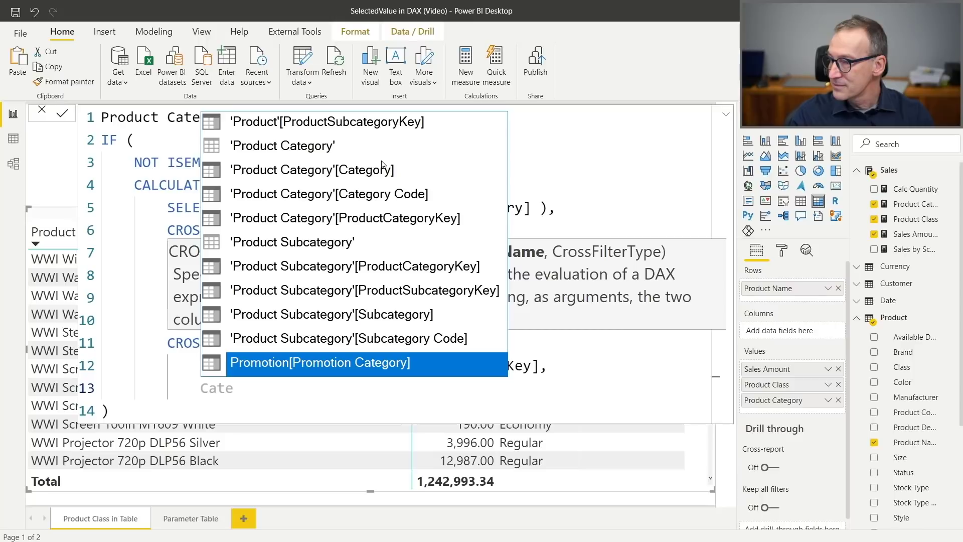
pyautogui.press('Up')
pyautogui.press('Up')
pyautogui.press('Up')
pyautogui.press('Up')
pyautogui.press('Up')
pyautogui.press('Up')
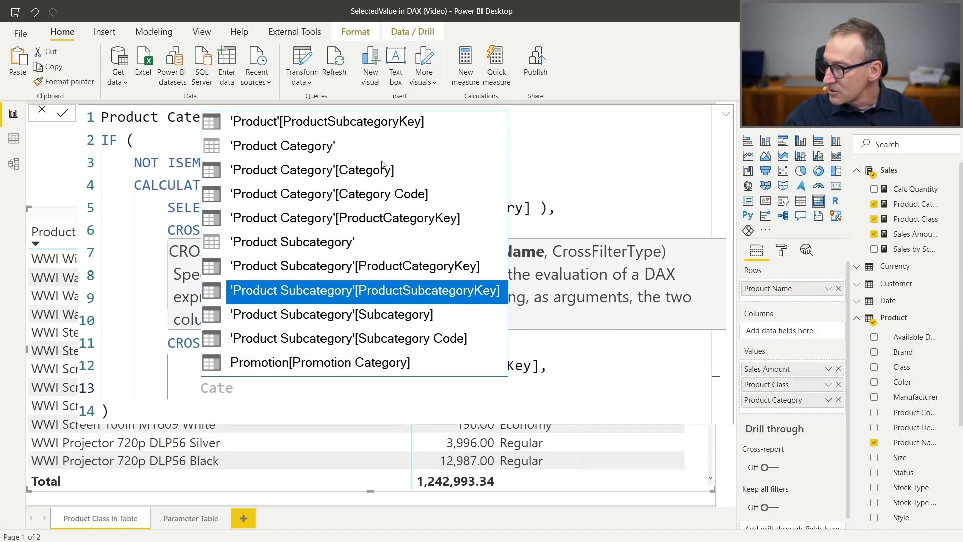
pyautogui.press('Tab')
pyautogui.write(',')
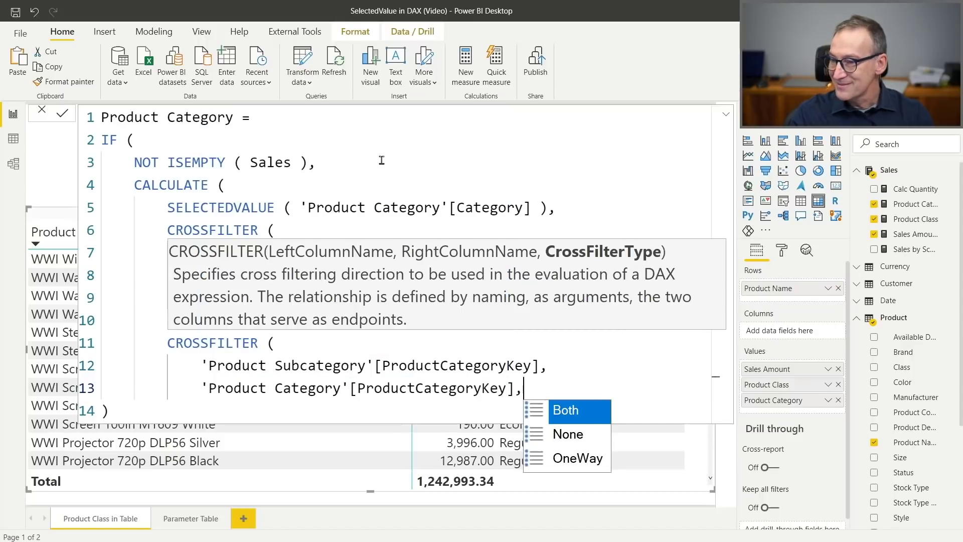
pyautogui.press('Return')
pyautogui.write('BOT')
pyautogui.press('Tab')
# Close the CROSSFILTER and CALCULATE parentheses to finish the formula
pyautogui.press('Return')
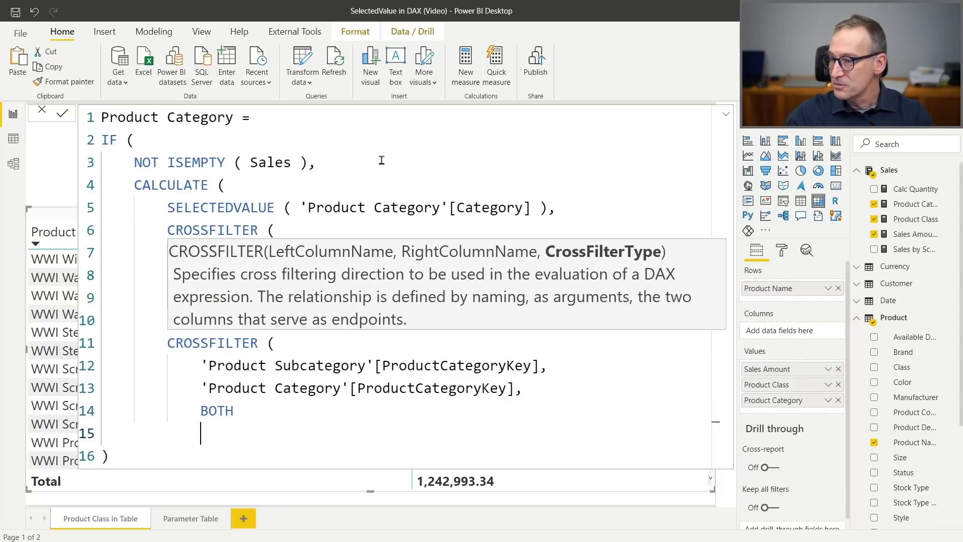
pyautogui.write(')')
pyautogui.press('Return')
pyautogui.write(')')
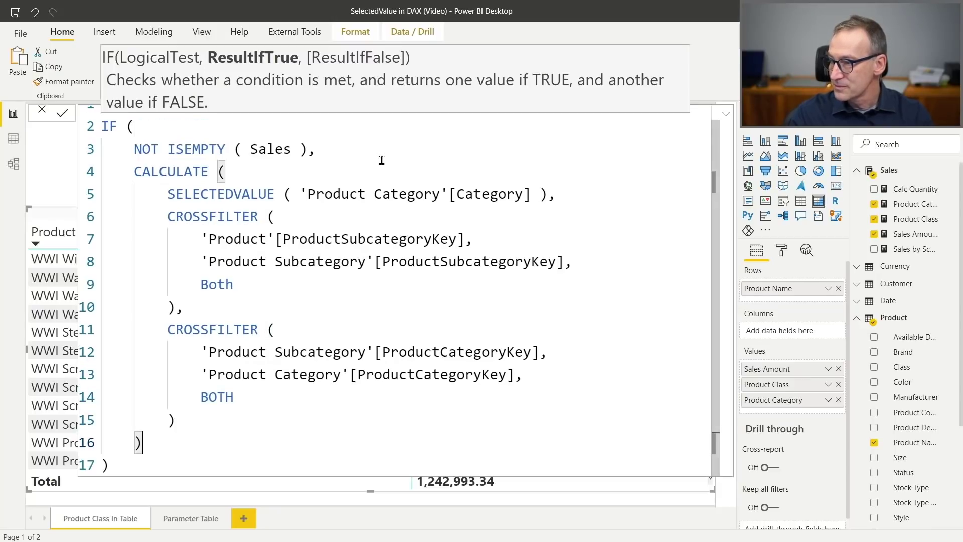
pyautogui.press('Down')
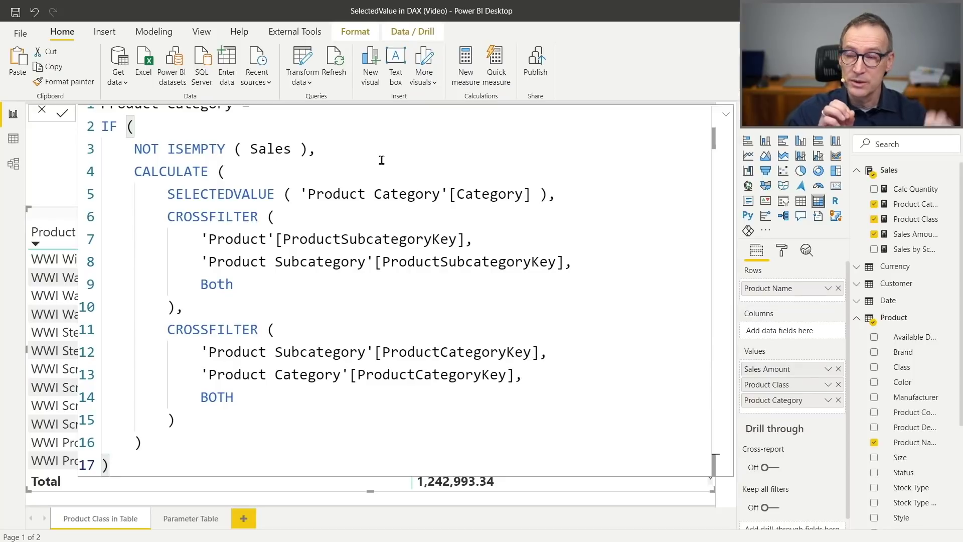
# Commit the Product Category measure, check the matrix categories, and review its CALCULATE formula
pyautogui.press('Return')
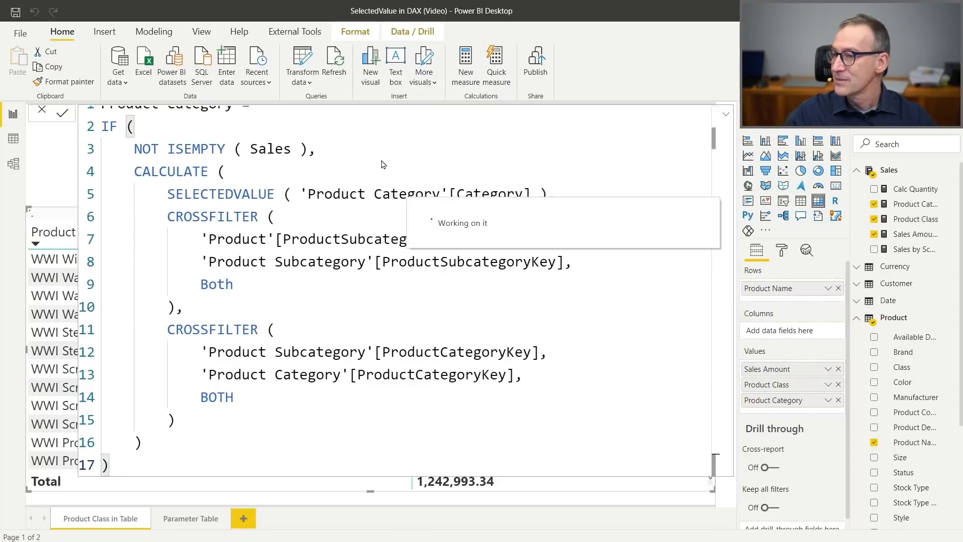
pyautogui.click(643, 180)
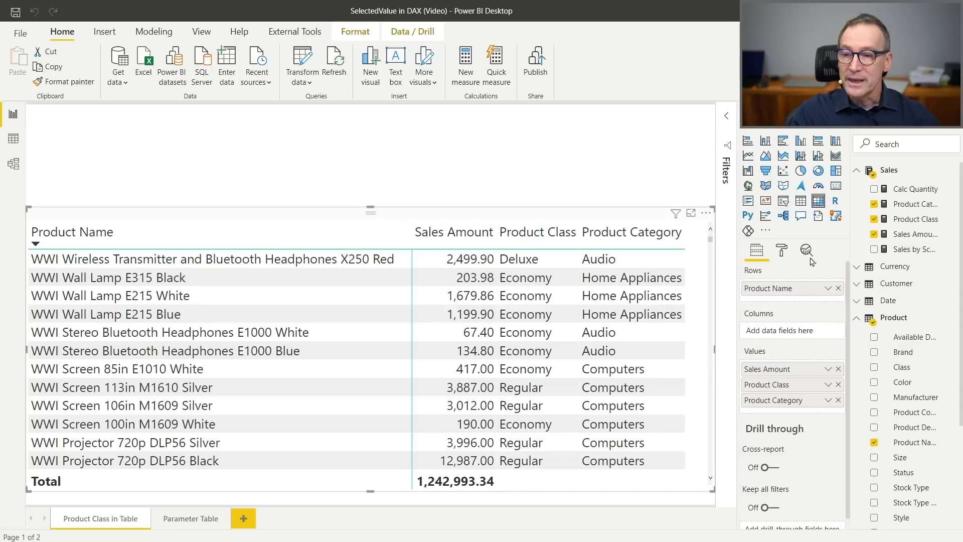
pyautogui.click(918, 205)
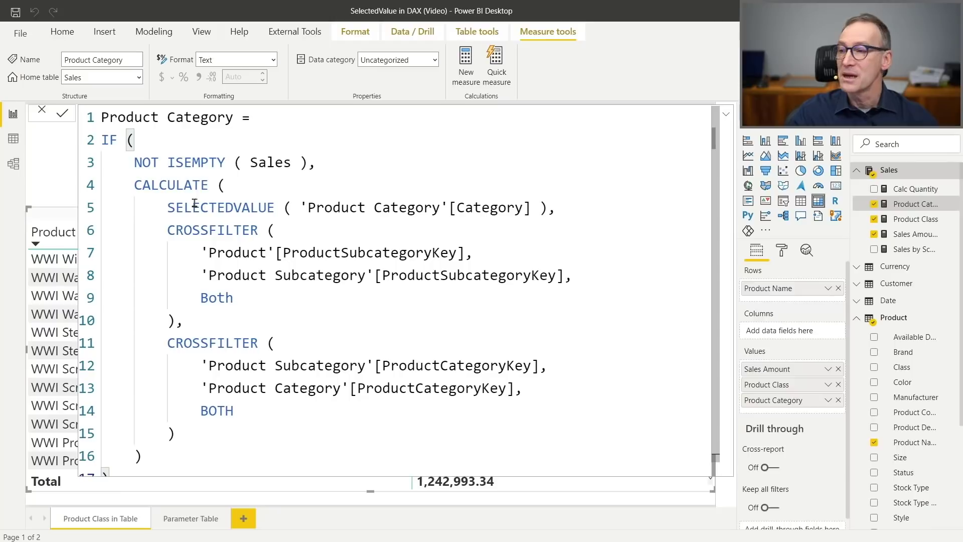
pyautogui.click(263, 177)
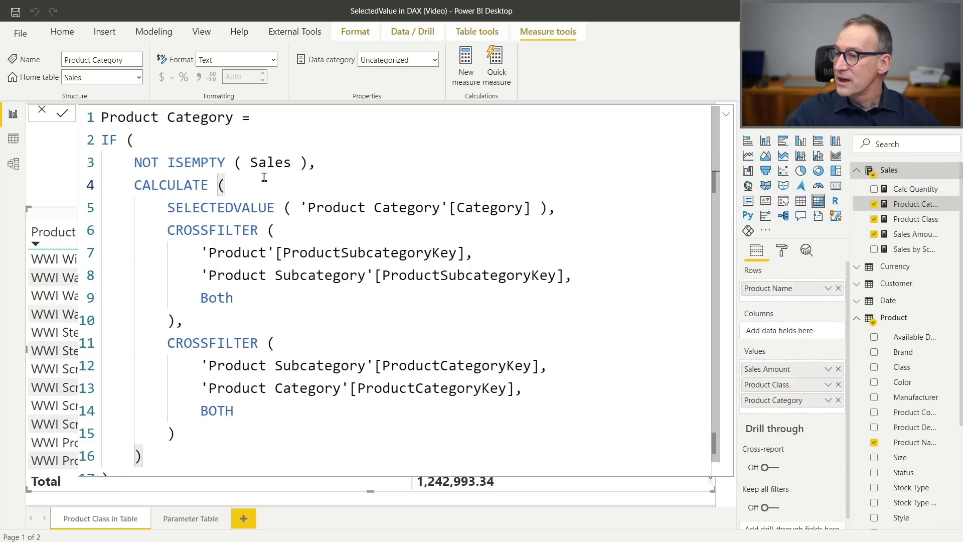
pyautogui.press('Escape')
# On the Parameter Table page, set the Scale slicer to 1000000 and select the Sales by Scale matrix
pyautogui.click(199, 519)
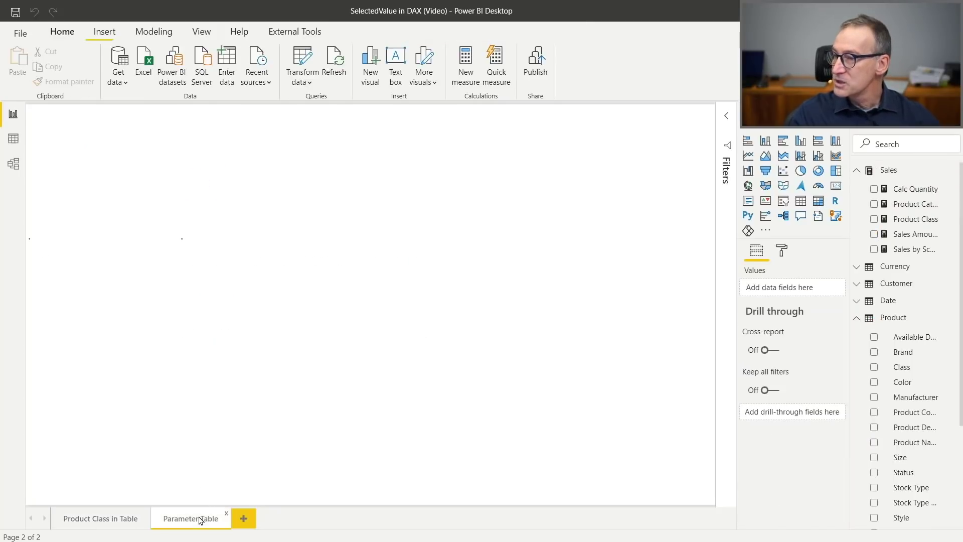
pyautogui.click(275, 243)
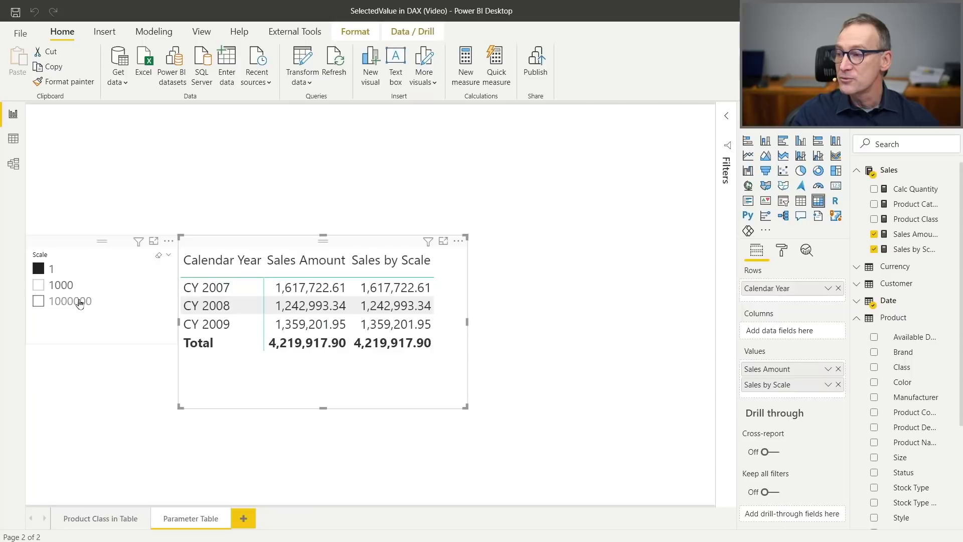
pyautogui.click(50, 290)
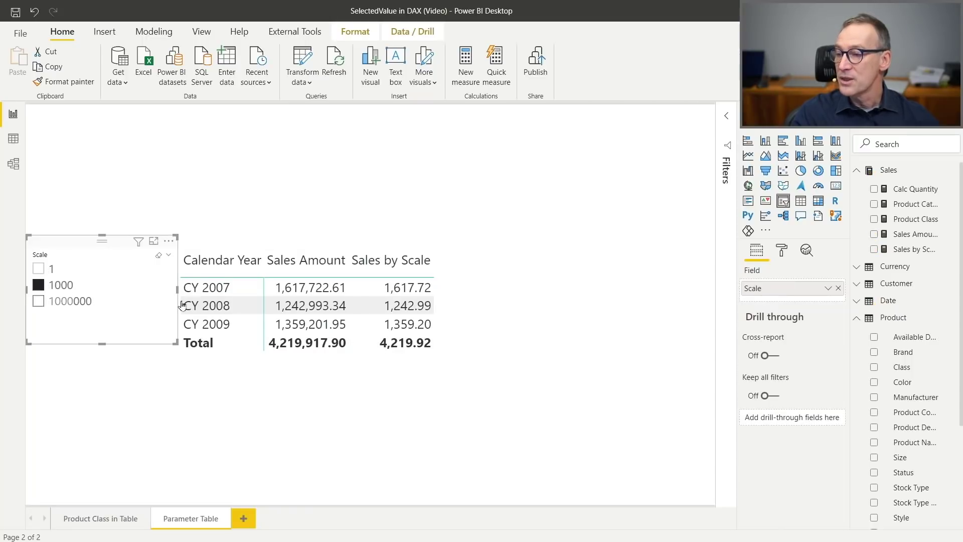
pyautogui.click(45, 301)
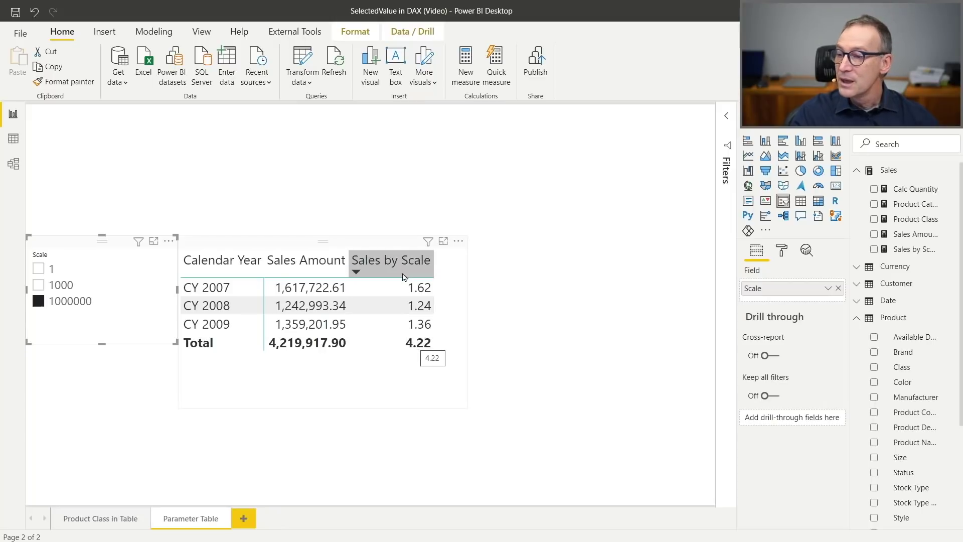
pyautogui.click(465, 296)
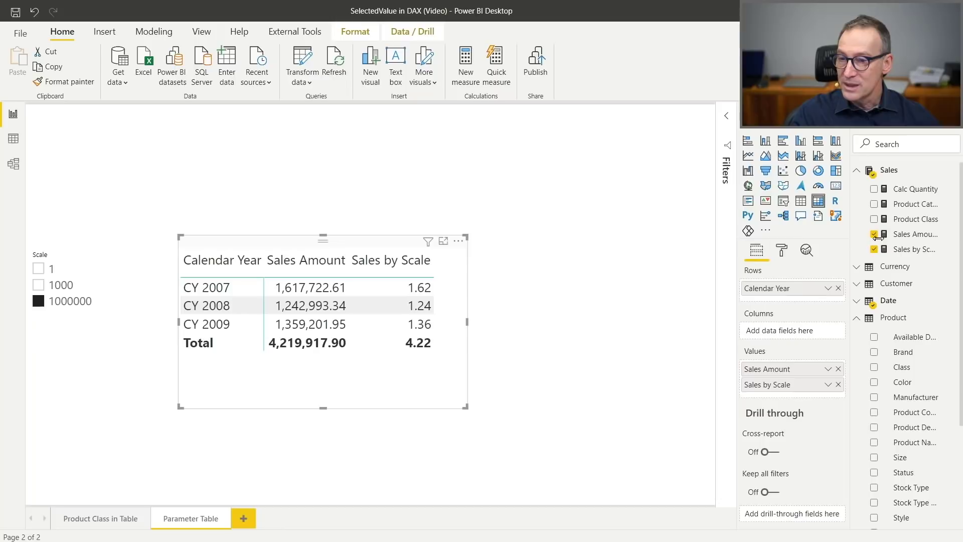
pyautogui.click(914, 249)
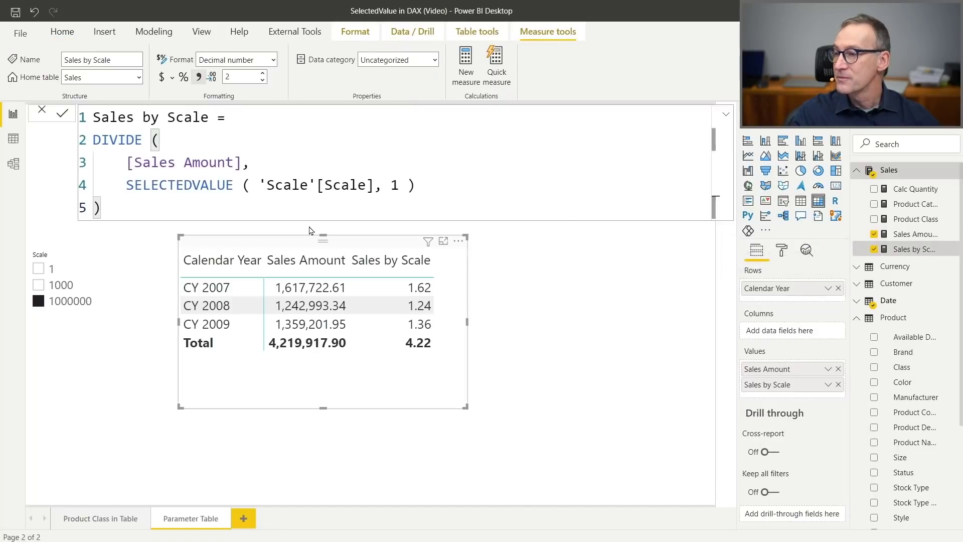
pyautogui.moveTo(125, 192); pyautogui.dragTo(423, 187)
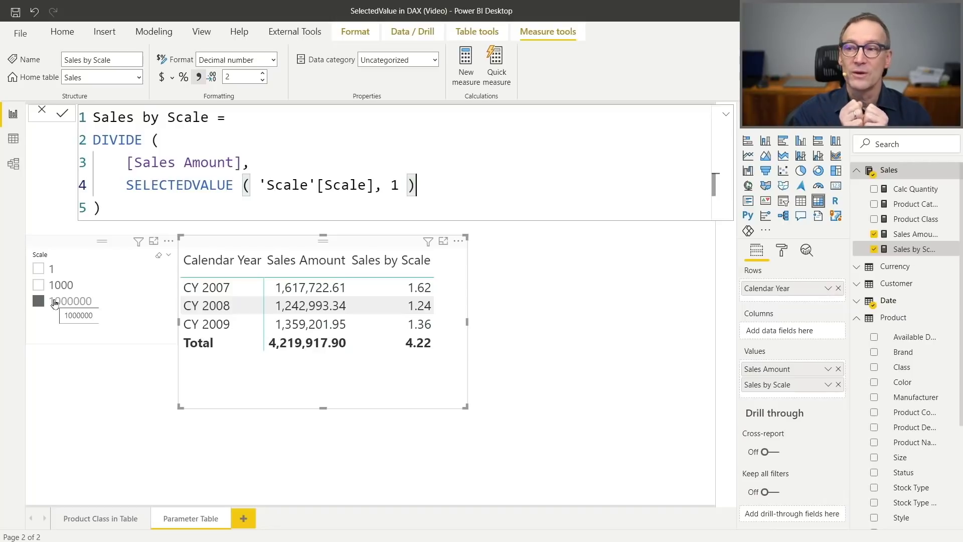
pyautogui.click(393, 184)
pyautogui.click(429, 185)
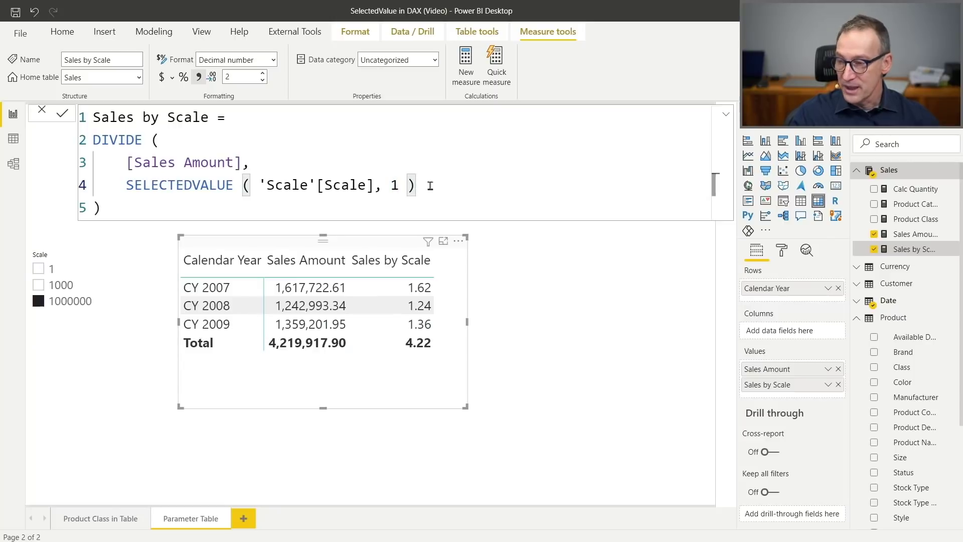
pyautogui.press('Return')
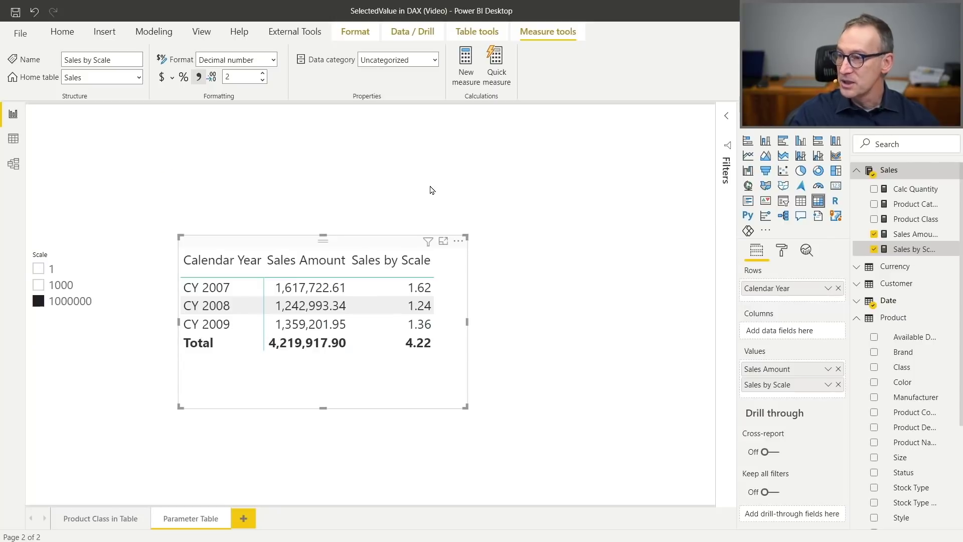
# Toggle 1000 and 1000000 in the Scale slicer, leave none selected, and open Sales by Scale
pyautogui.click(56, 292)
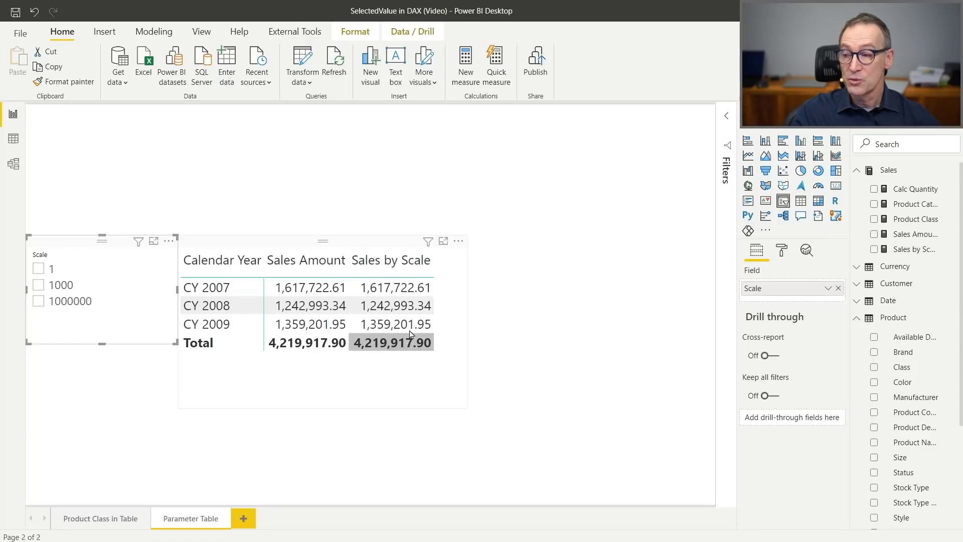
pyautogui.click(61, 285)
pyautogui.keyDown('ctrl'); pyautogui.click(64, 302); pyautogui.keyUp('ctrl')
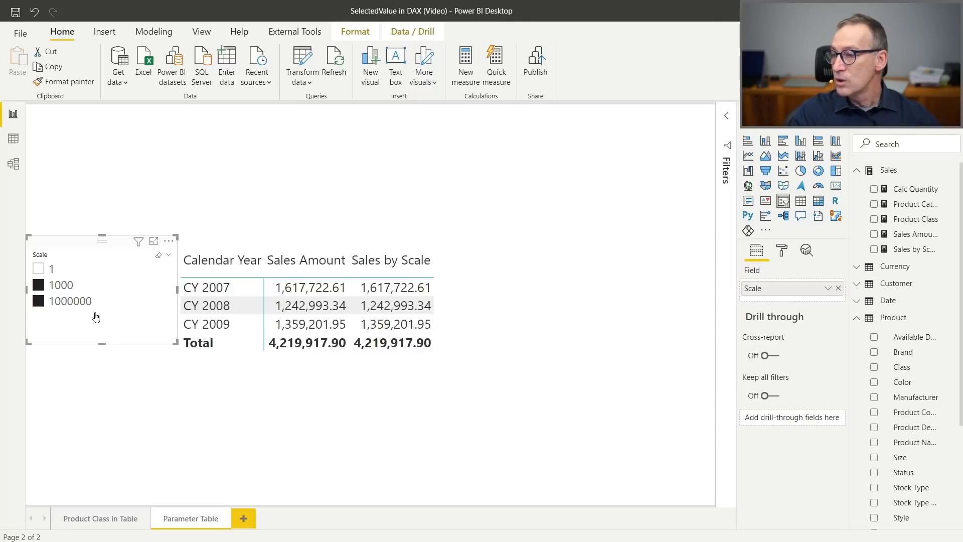
pyautogui.click(57, 286)
pyautogui.click(58, 285)
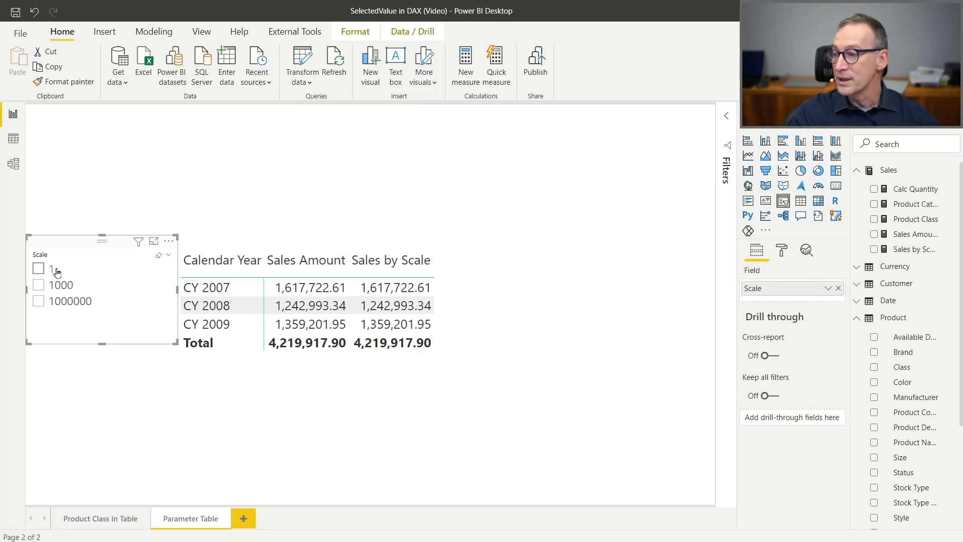
pyautogui.click(58, 287)
pyautogui.click(62, 287)
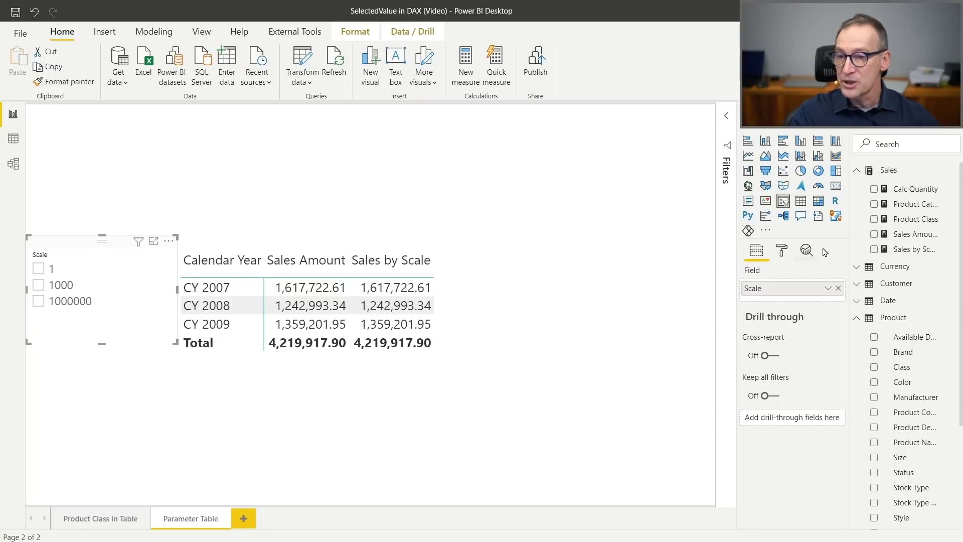
pyautogui.click(909, 249)
# Replace Sales by Scale's default 1 with ERROR("Select only ONE scale") and commit the measure
pyautogui.click(399, 185)
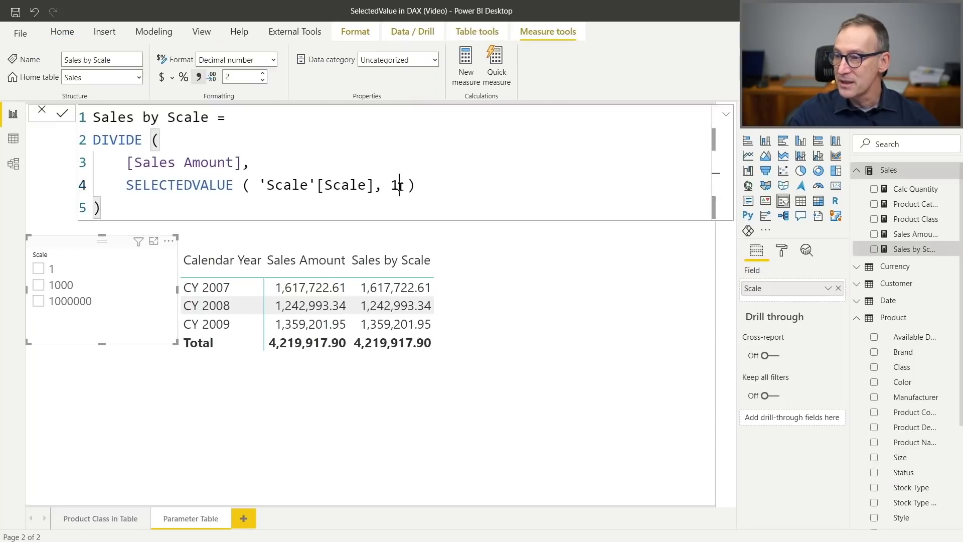
pyautogui.press('BackSpace')
pyautogui.write('EROR')
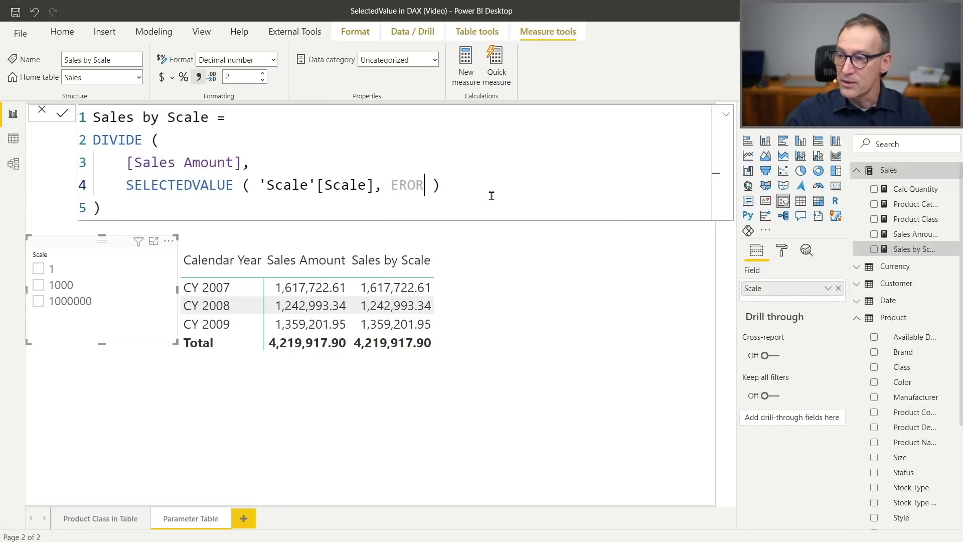
pyautogui.press('Tab')
pyautogui.write('( ')
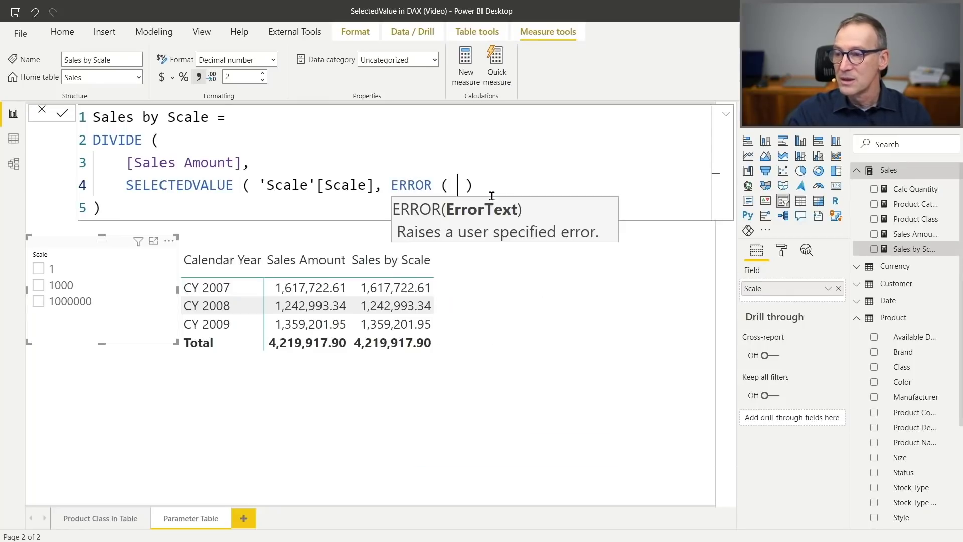
pyautogui.write('"Select only')
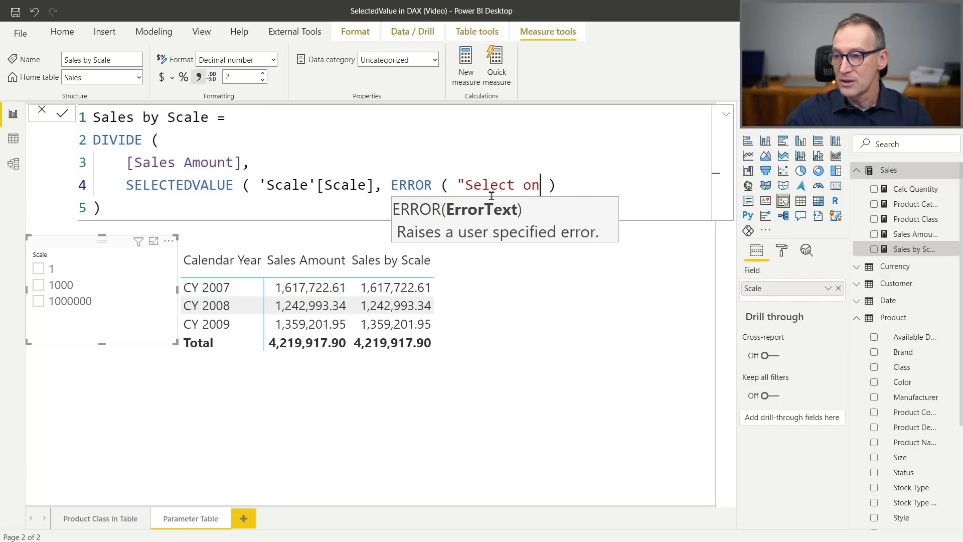
pyautogui.write(' ONE sc')
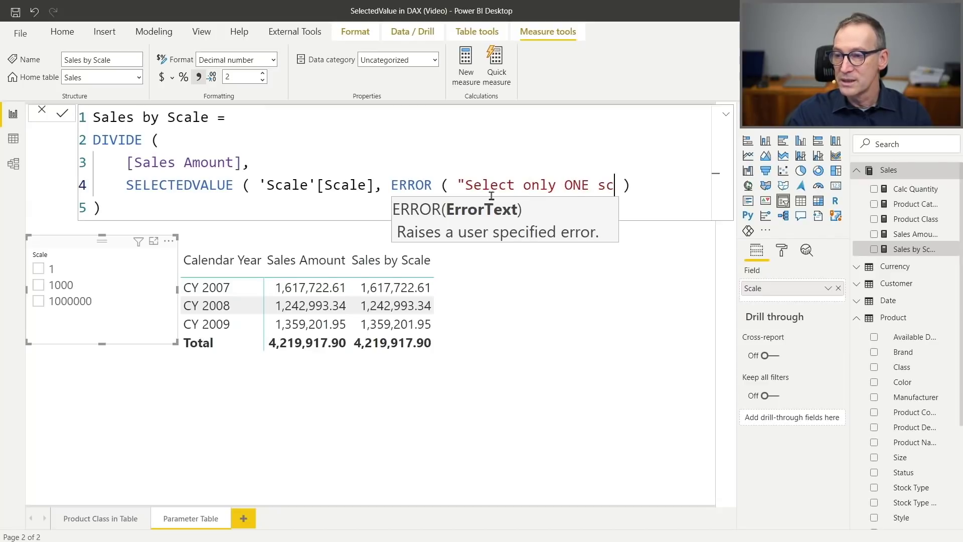
pyautogui.write('ale')
pyautogui.press('End')
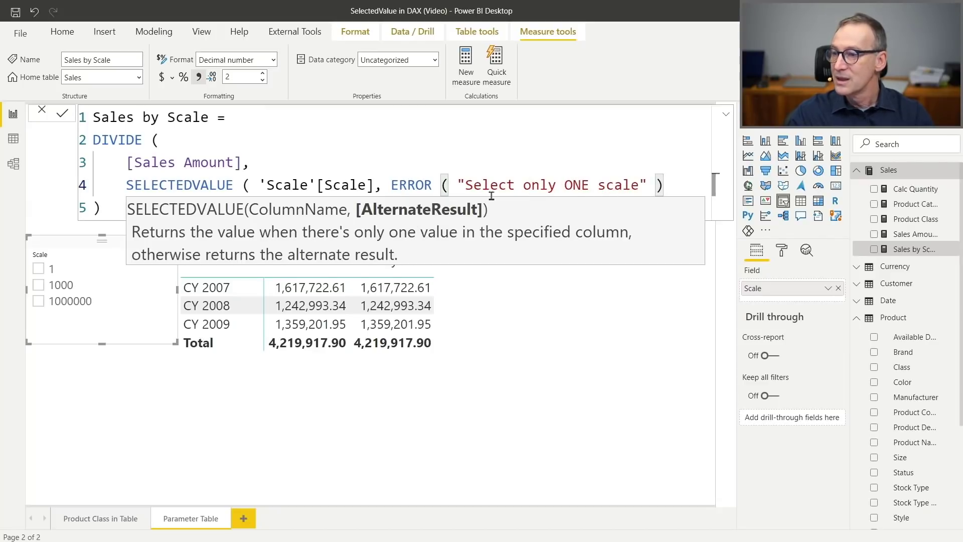
pyautogui.press('Down')
pyautogui.press('Up')
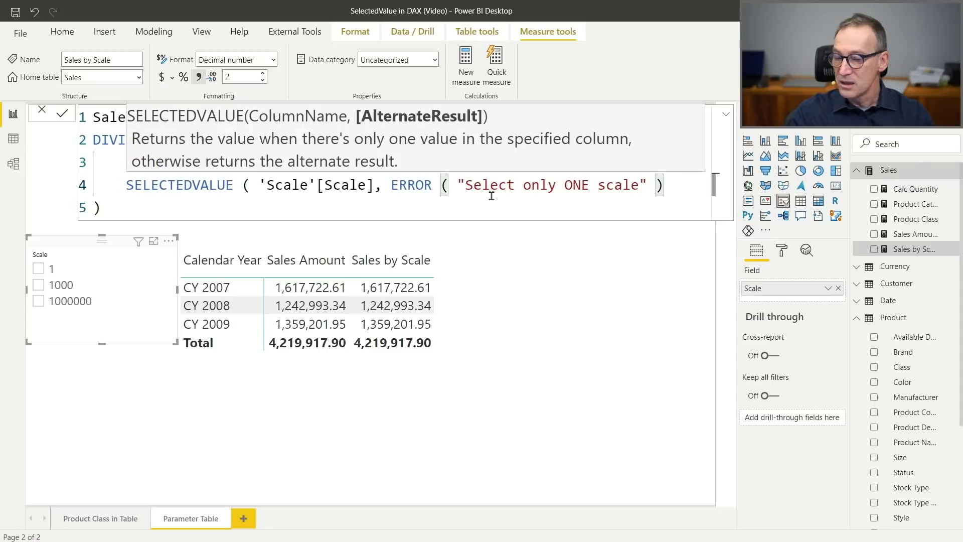
pyautogui.write(')')
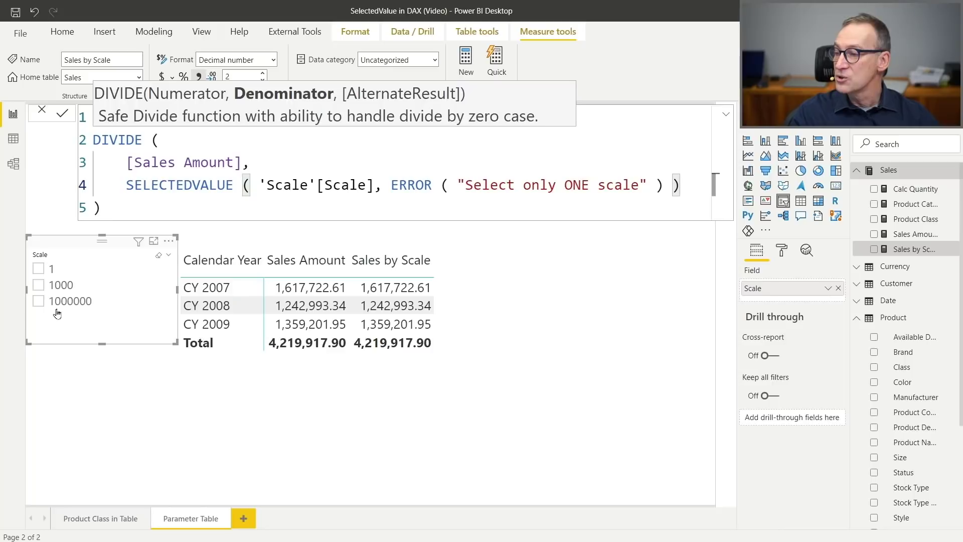
pyautogui.click(227, 209)
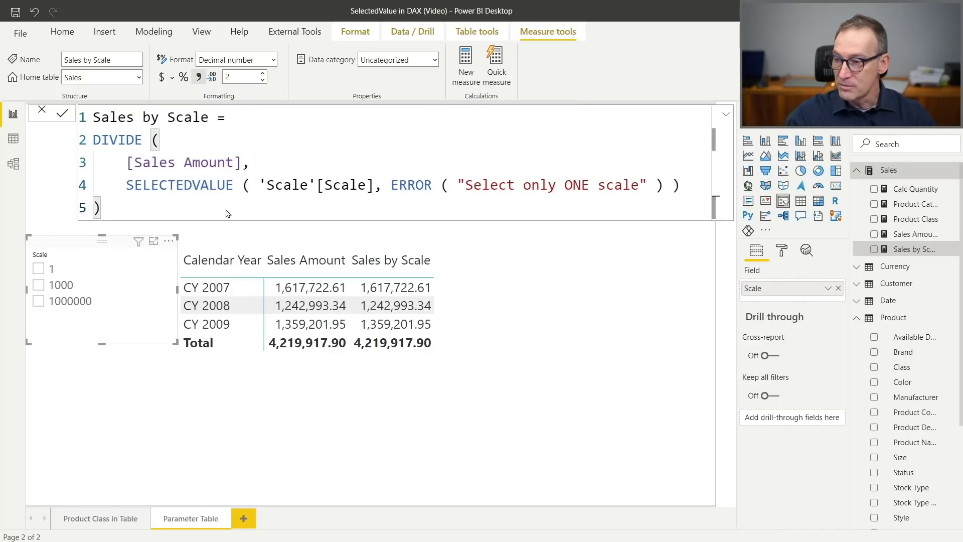
pyautogui.press('Return')
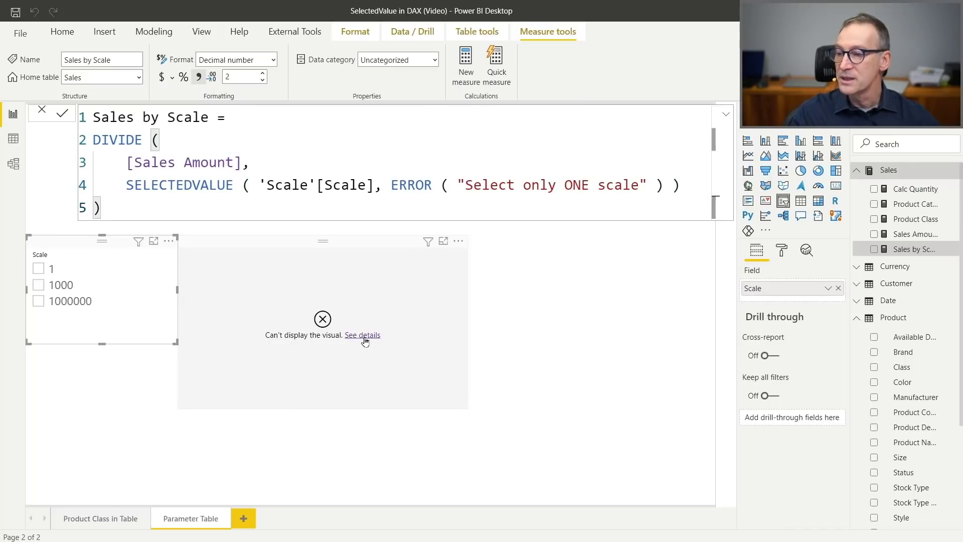
# Read the visual's error details, dismiss them, and choose 1000 in the Scale slicer
pyautogui.click(365, 338)
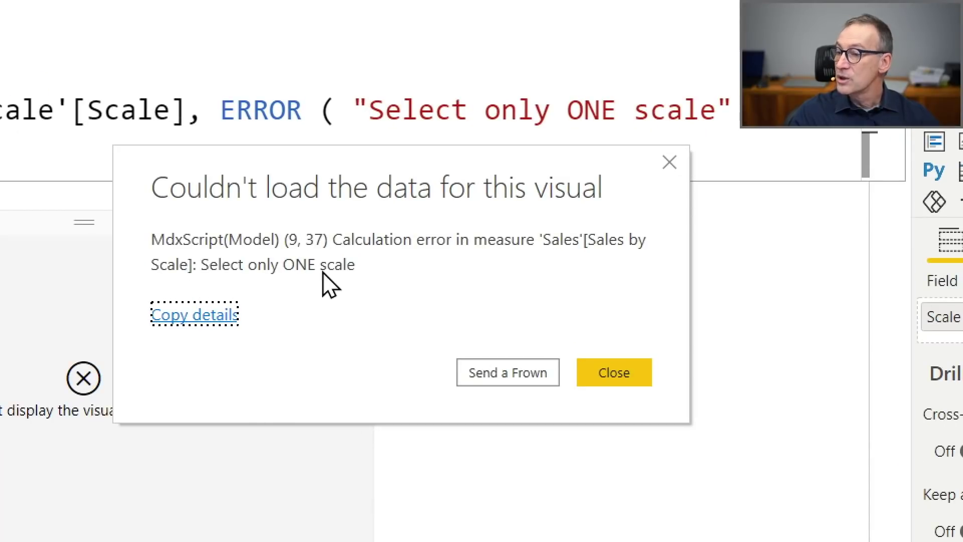
pyautogui.click(646, 367)
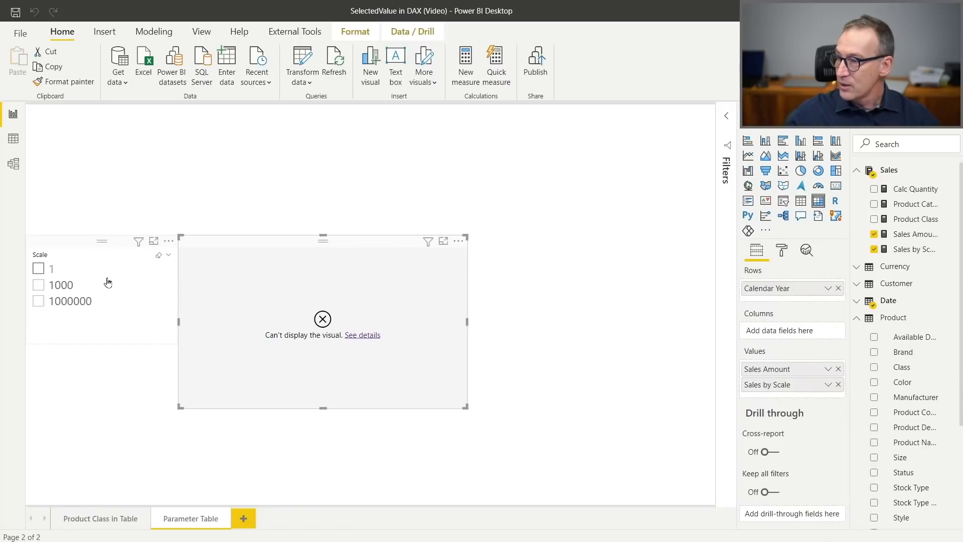
pyautogui.click(71, 288)
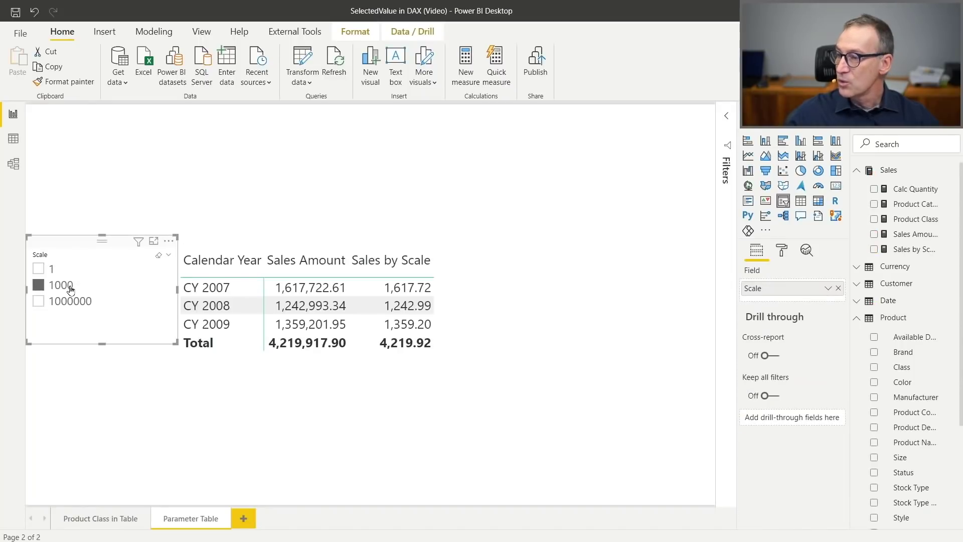
# Keep the scale at 1000 and change Sales by Scale's ERROR fallback back to 1
pyautogui.click(39, 270)
pyautogui.click(48, 285)
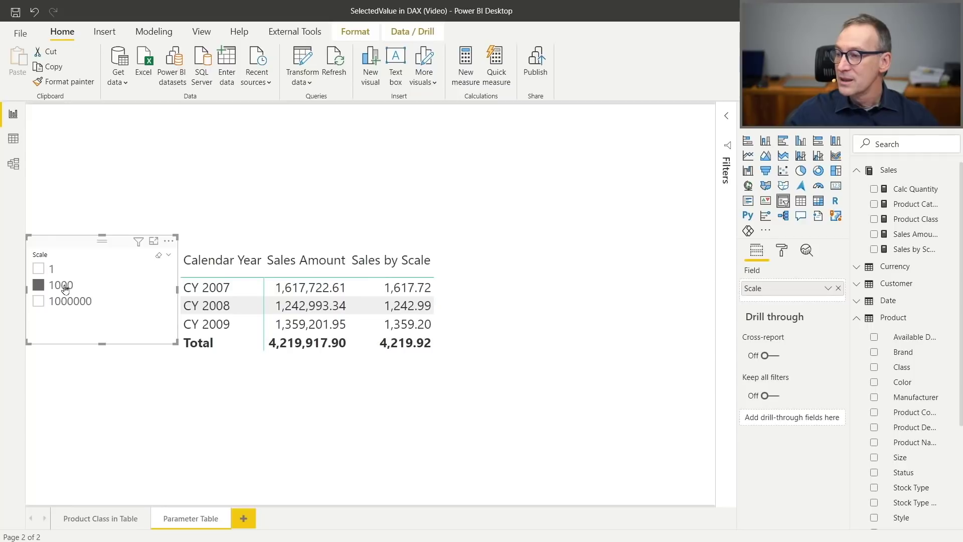
pyautogui.click(913, 250)
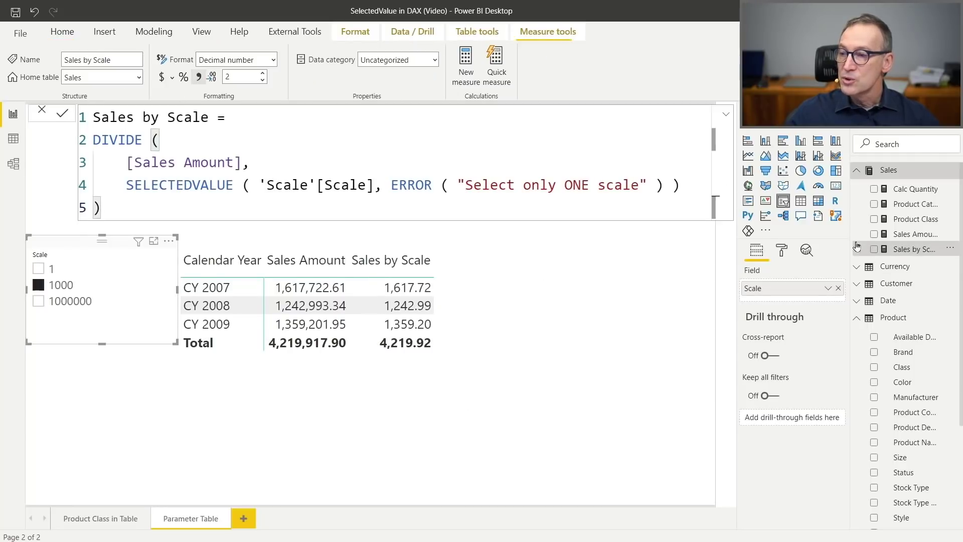
pyautogui.click(398, 184)
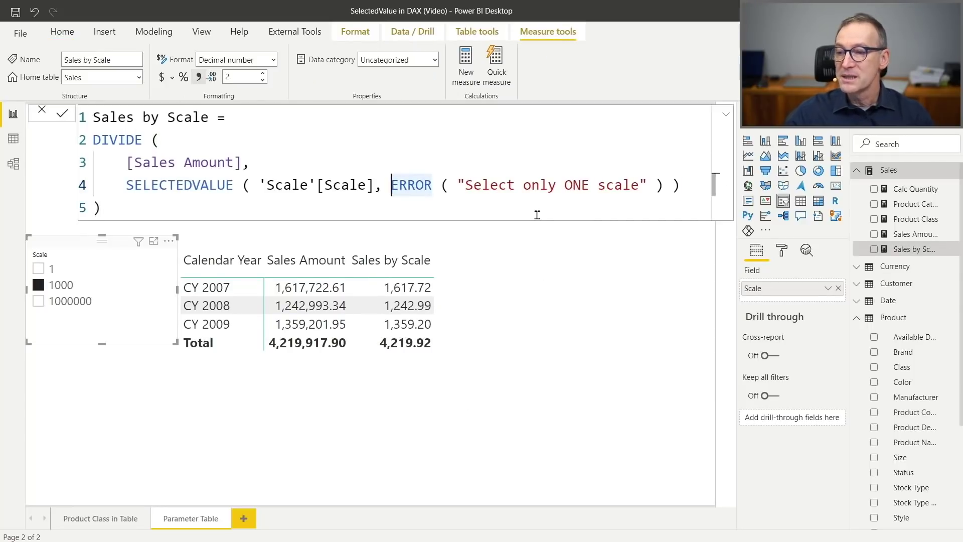
pyautogui.hotkey('shift', 'End')
pyautogui.write('1 )')
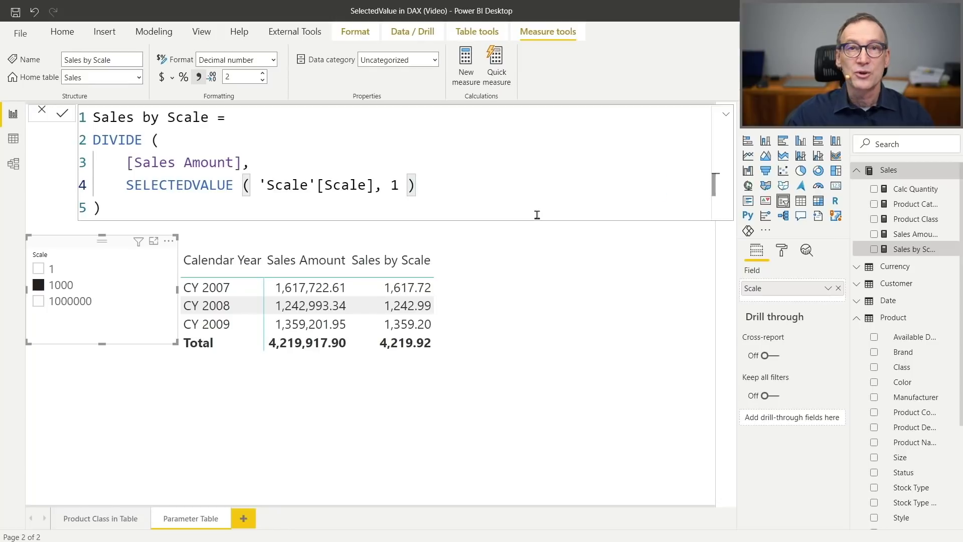
pyautogui.press('Return')
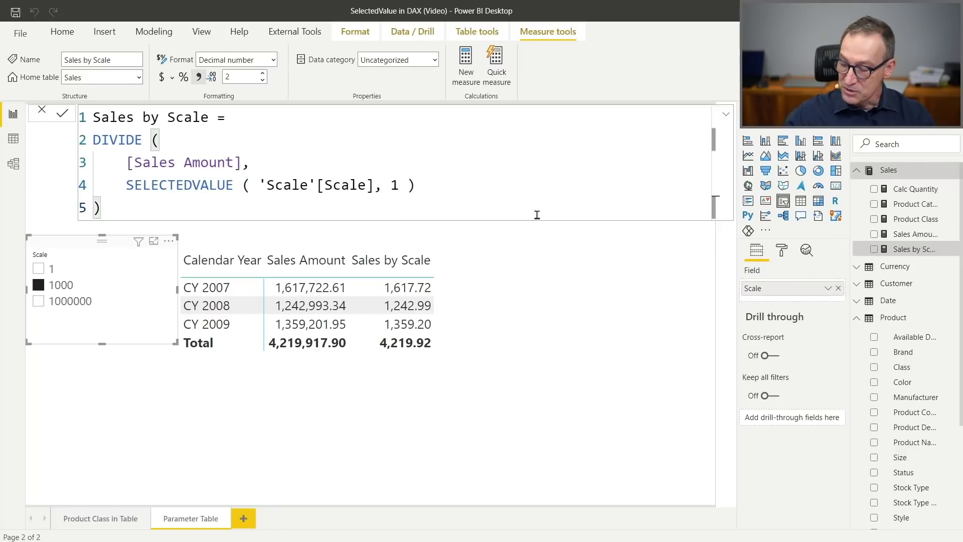